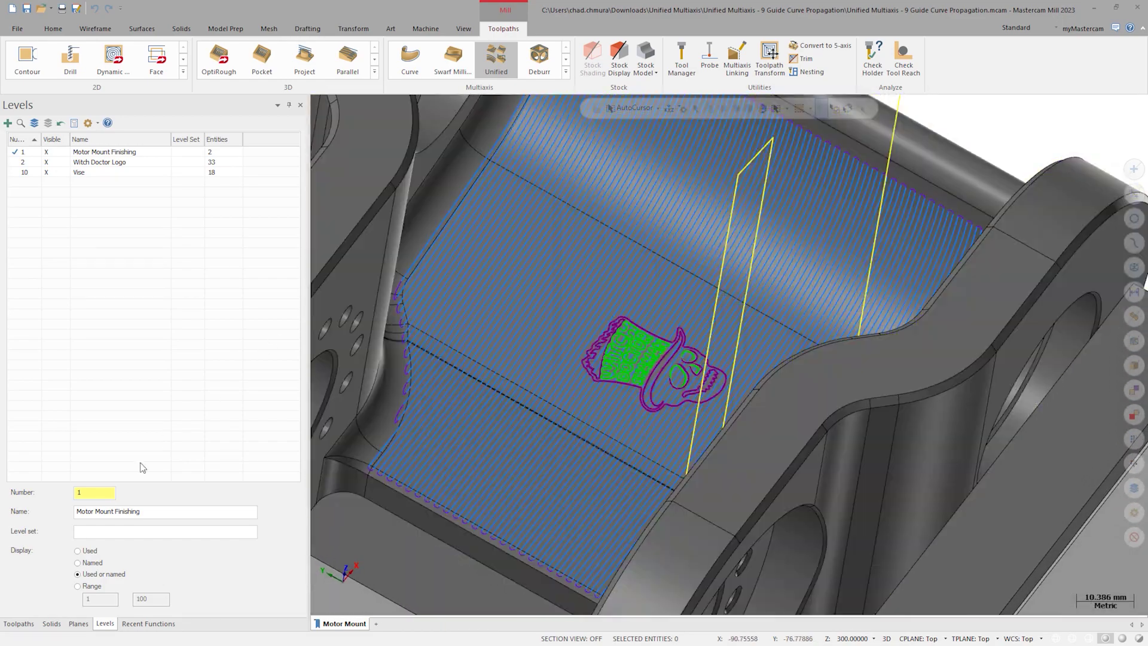
Set operation 1's cut pattern Curve style to Guide, chain the logo outline, and regenerate
{"action": "left_click", "coordinate": [18, 624]}
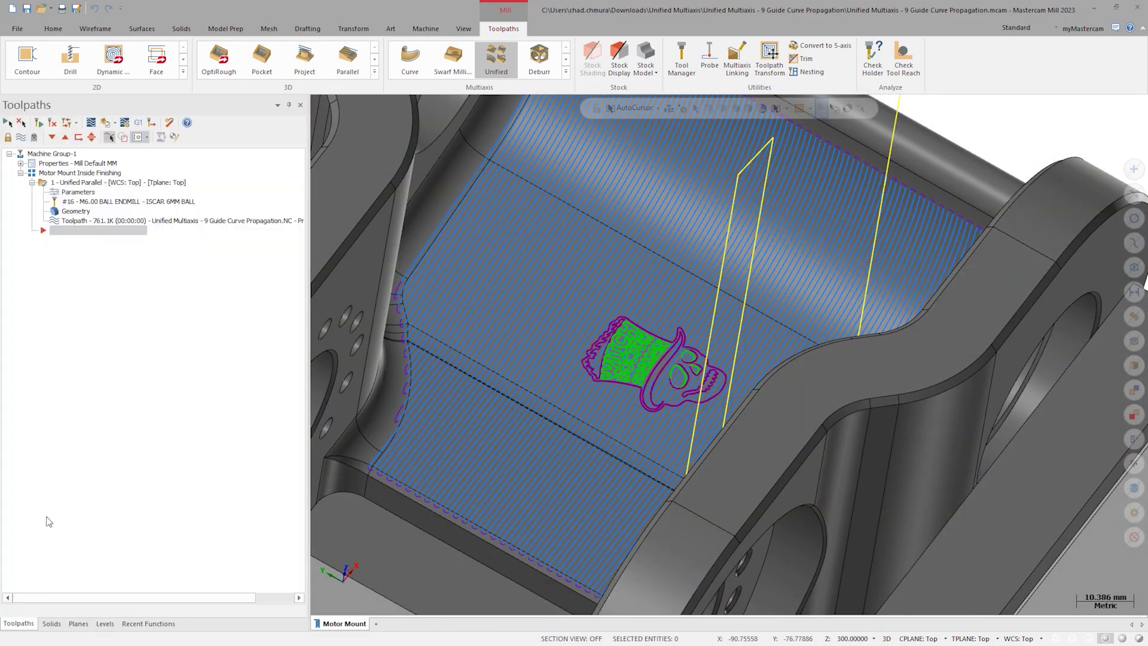
{"action": "left_click", "coordinate": [78, 192]}
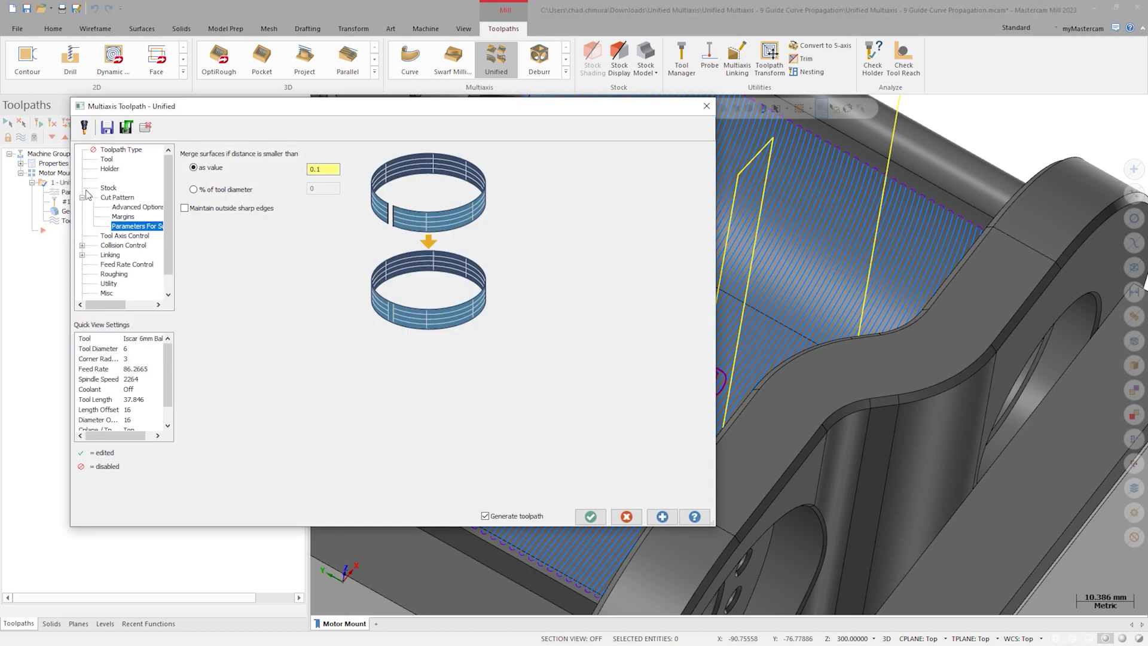
{"action": "left_click", "coordinate": [117, 197]}
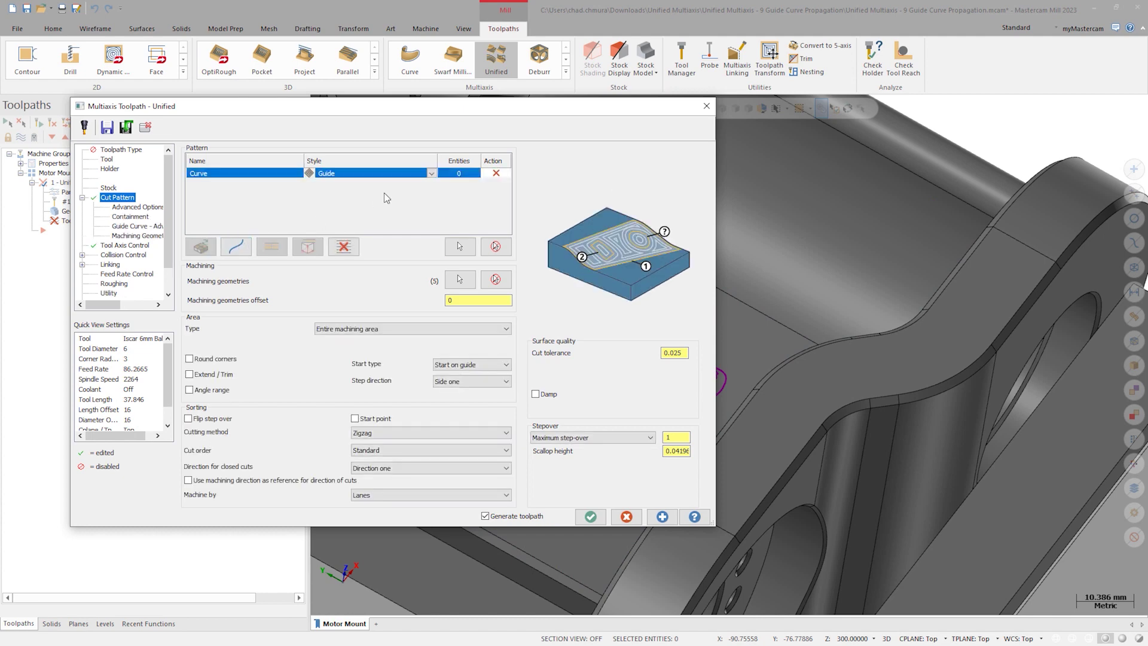
{"action": "left_click", "coordinate": [459, 246]}
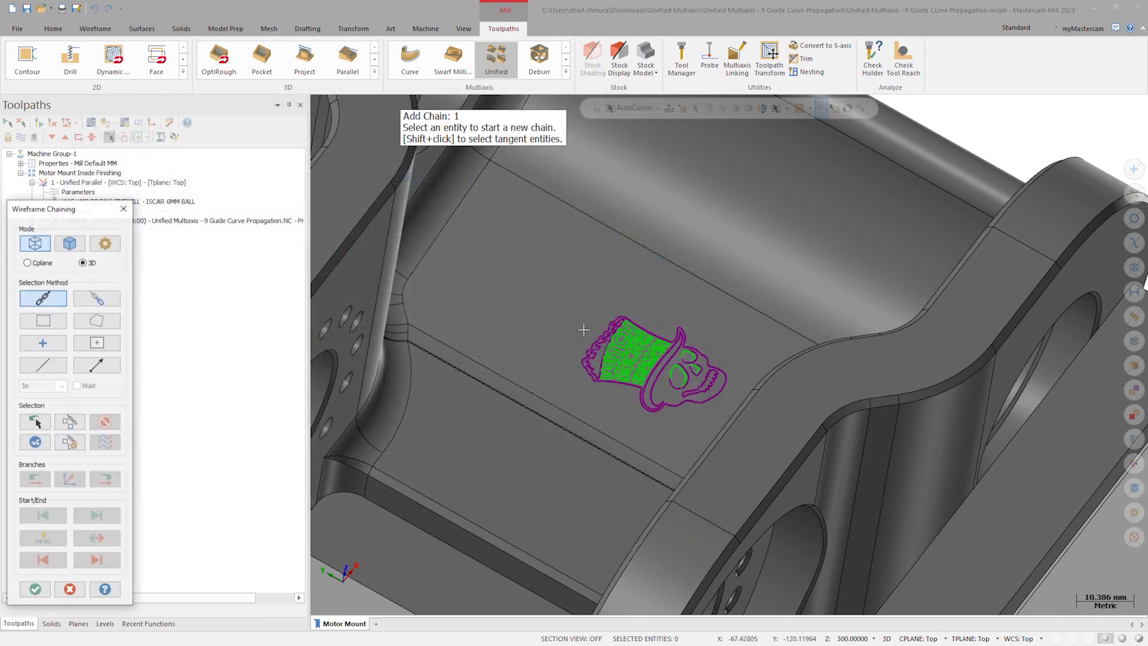
{"action": "left_click", "coordinate": [34, 589]}
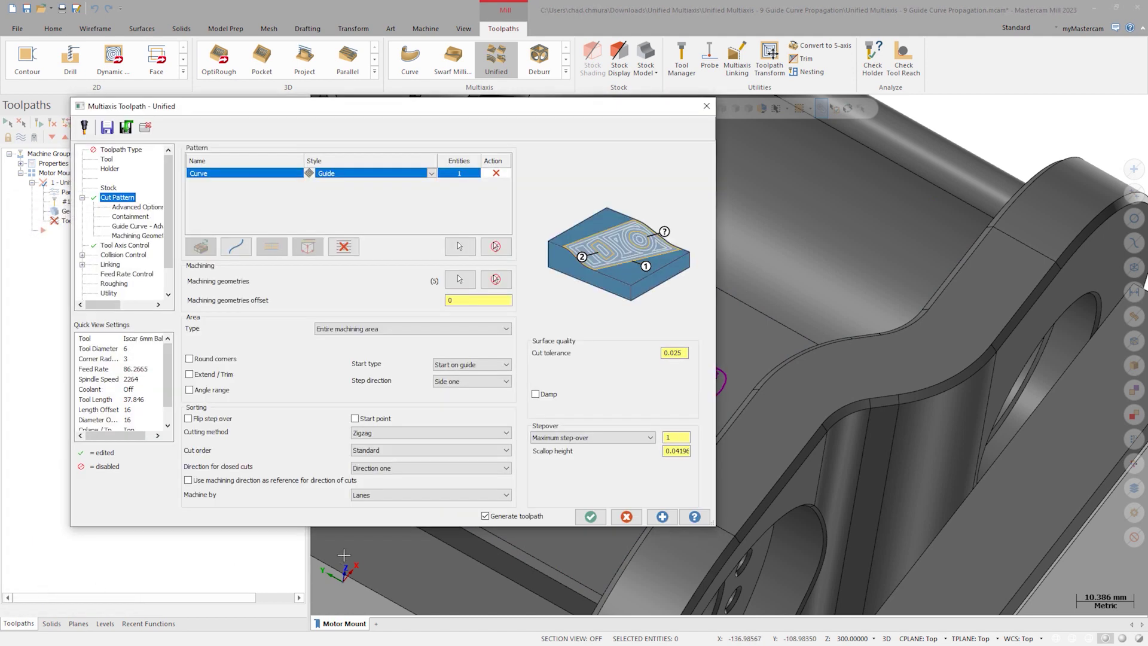
{"action": "left_click", "coordinate": [588, 516]}
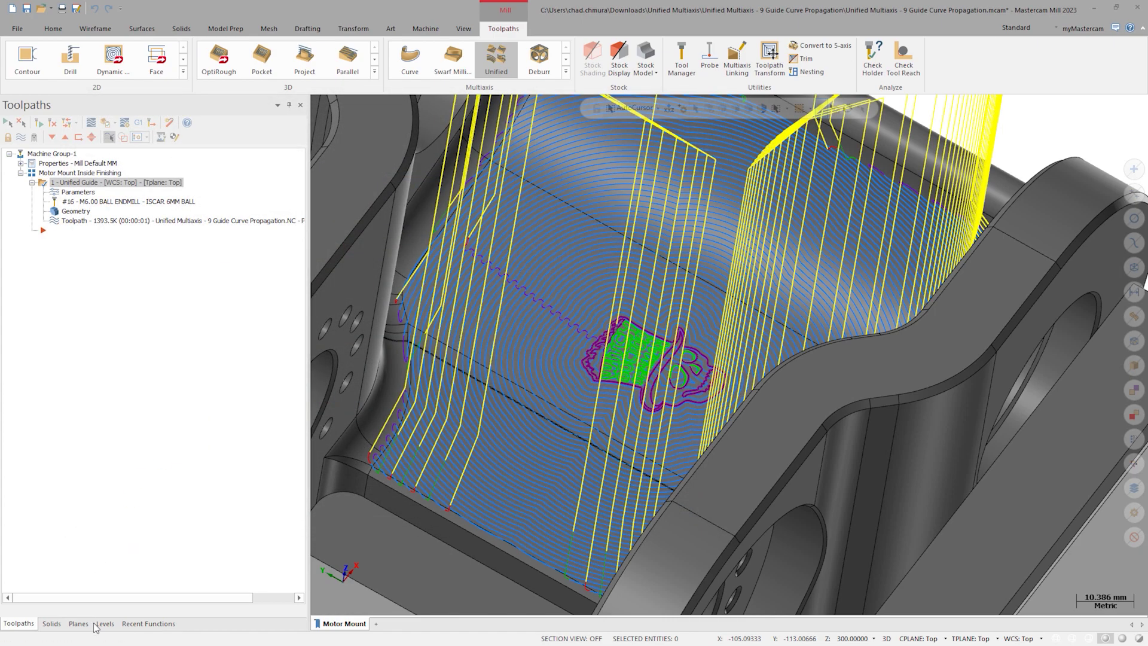
Hide the Witch Doctor Logo level, then backplot the guide toolpath partway and close Backplot
{"action": "left_click", "coordinate": [105, 623]}
{"action": "left_click", "coordinate": [46, 162]}
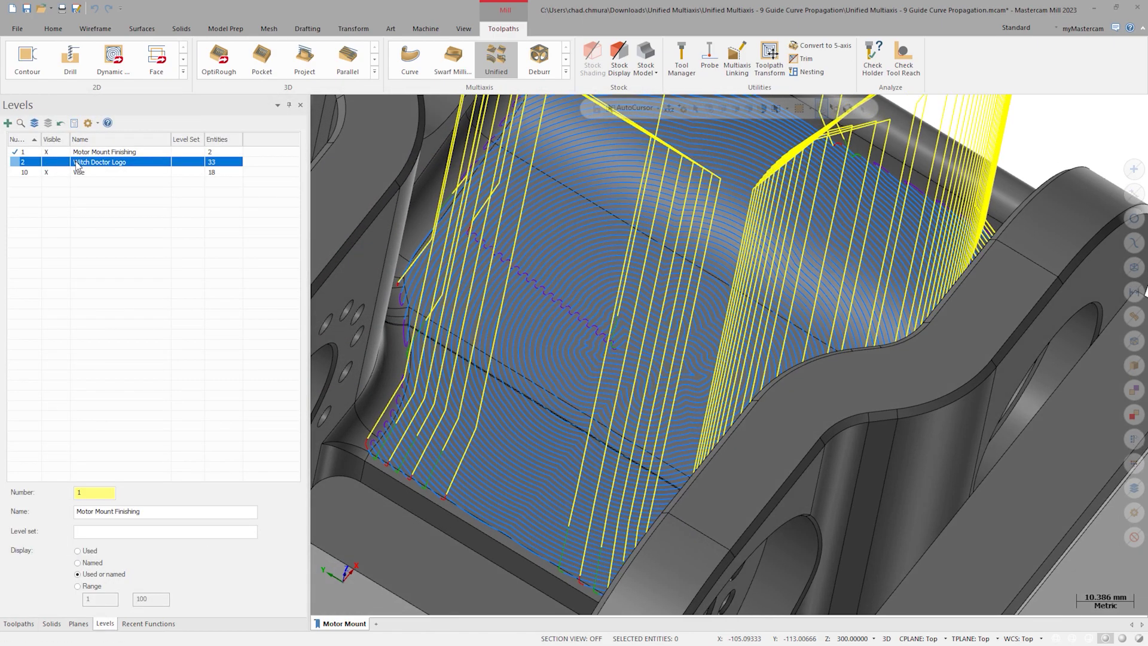
{"action": "left_click", "coordinate": [19, 624]}
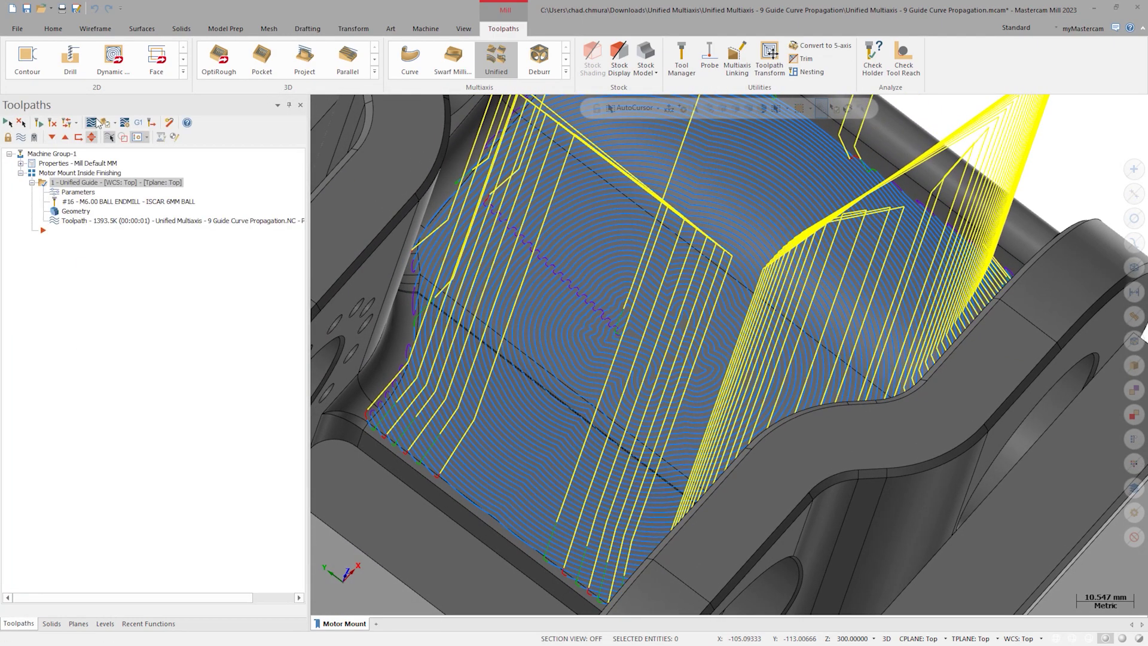
{"action": "left_click", "coordinate": [91, 122]}
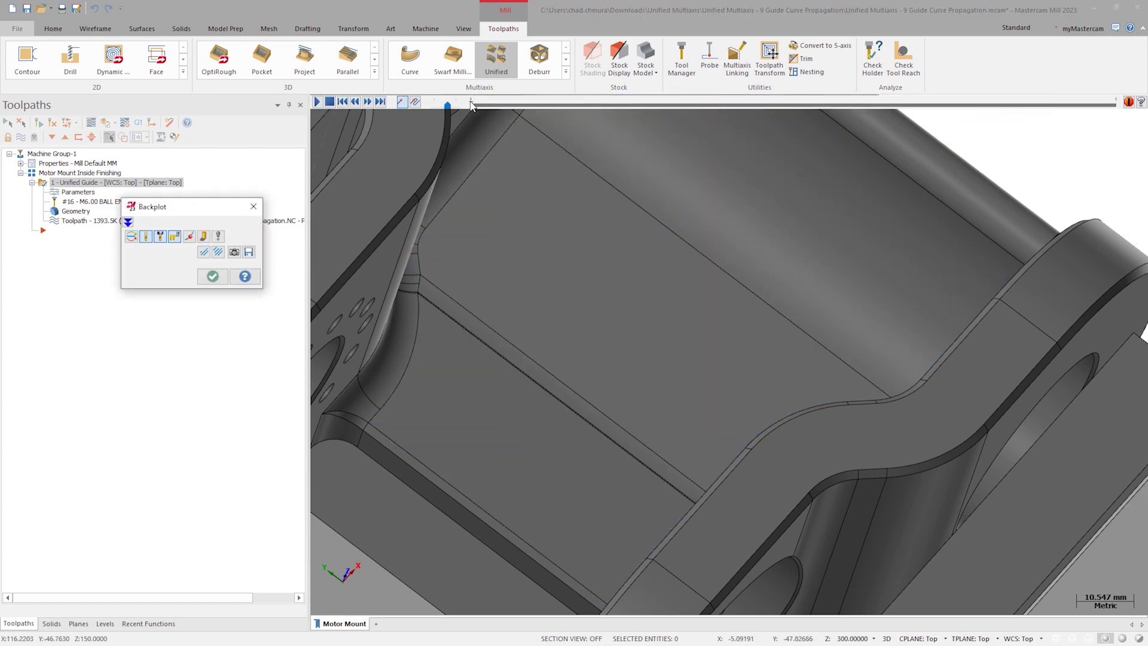
{"action": "left_click_drag", "start_coordinate": [472, 104], "coordinate": [829, 104]}
{"action": "left_click", "coordinate": [213, 275]}
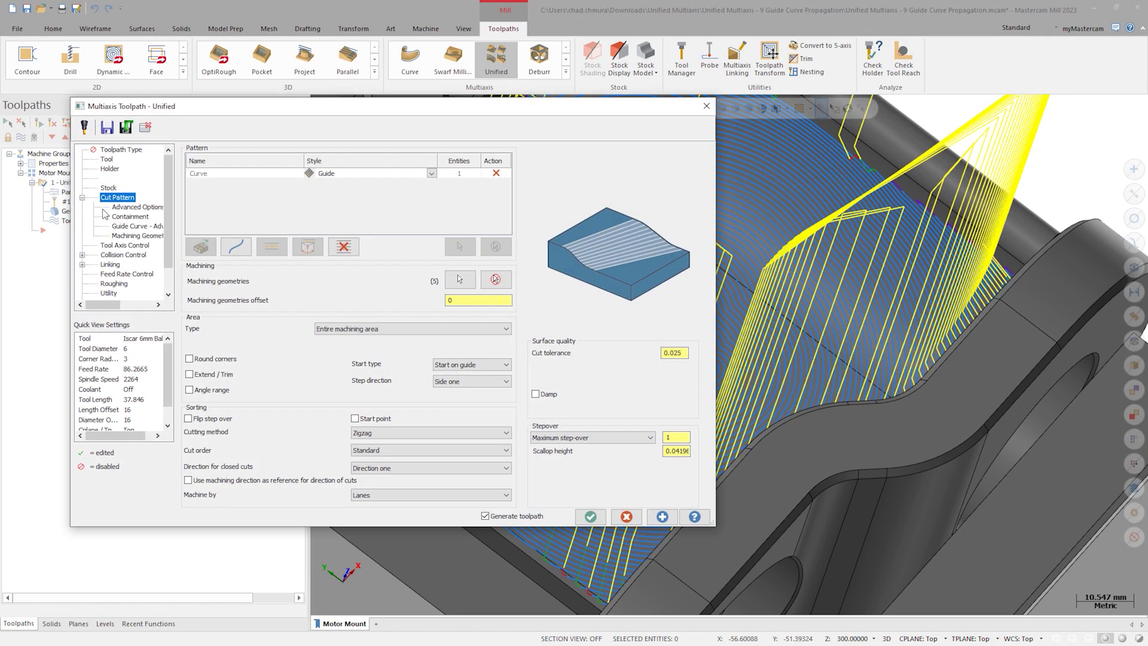
Set the guide curve Propagation direction to Right and regenerate to preview it
{"action": "left_click", "coordinate": [131, 227]}
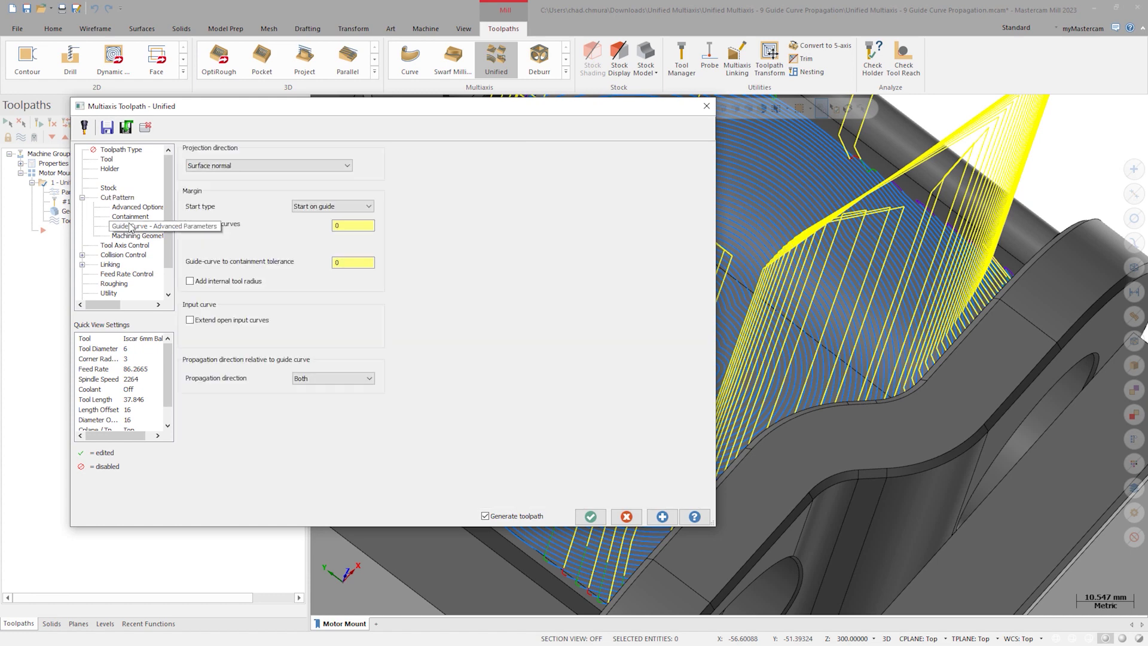
{"action": "left_click", "coordinate": [321, 378]}
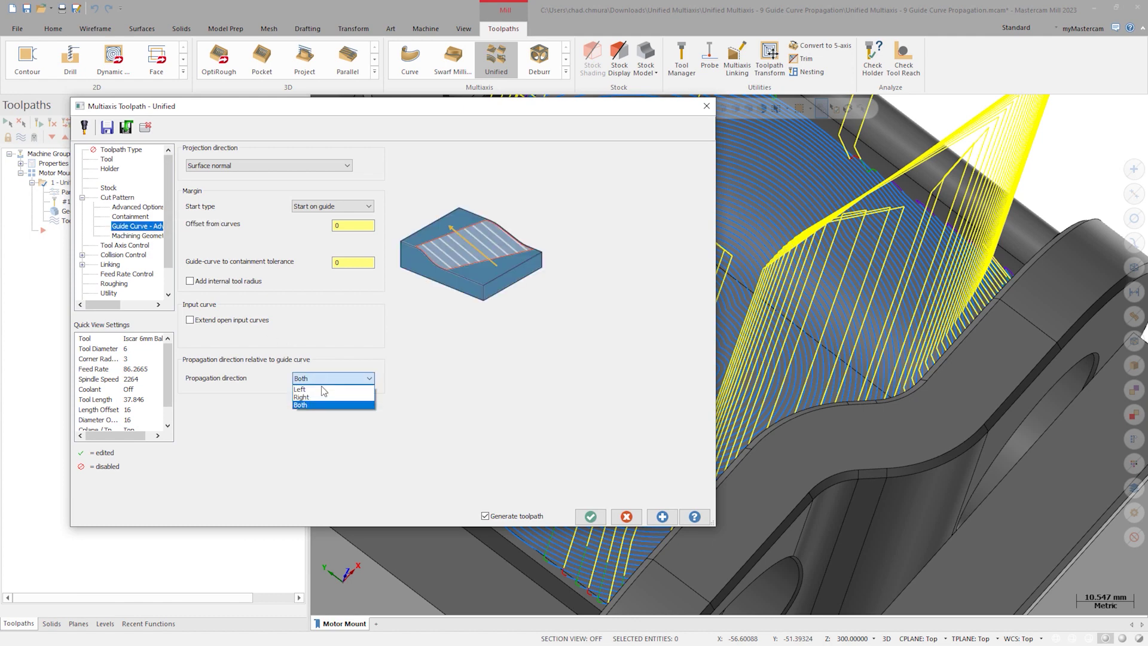
{"action": "left_click", "coordinate": [323, 399]}
{"action": "left_click", "coordinate": [671, 519]}
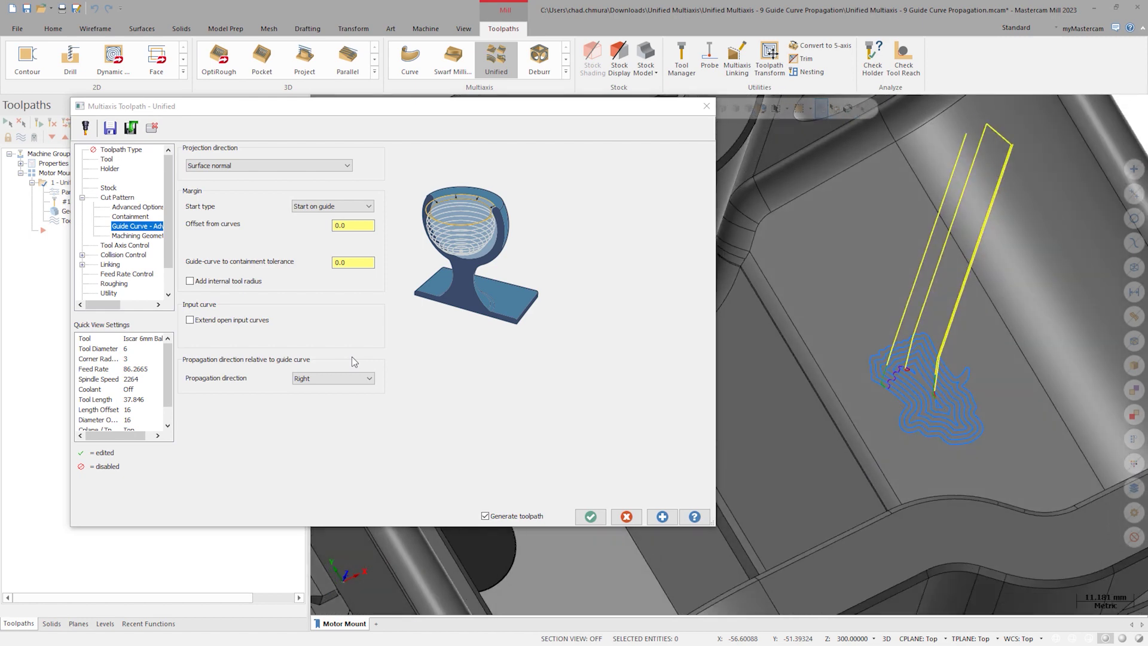
Switch Propagation direction to Left, regenerate, and accept the edited operation
{"action": "left_click", "coordinate": [339, 379]}
{"action": "left_click", "coordinate": [323, 390]}
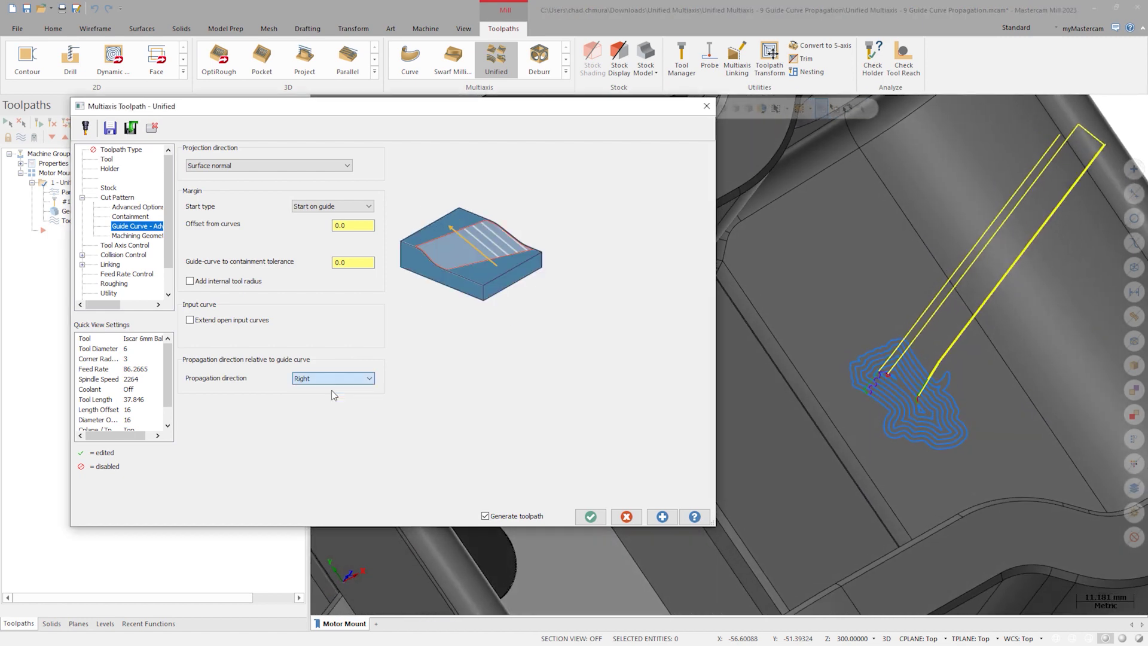
{"action": "left_click", "coordinate": [660, 516]}
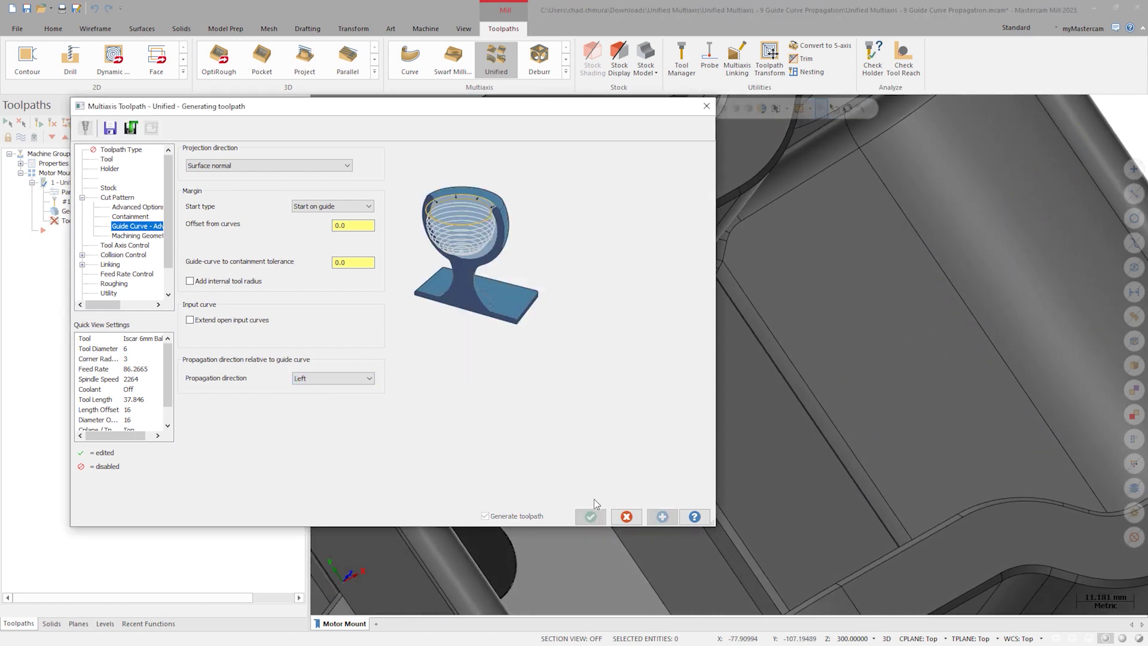
{"action": "left_click", "coordinate": [590, 517]}
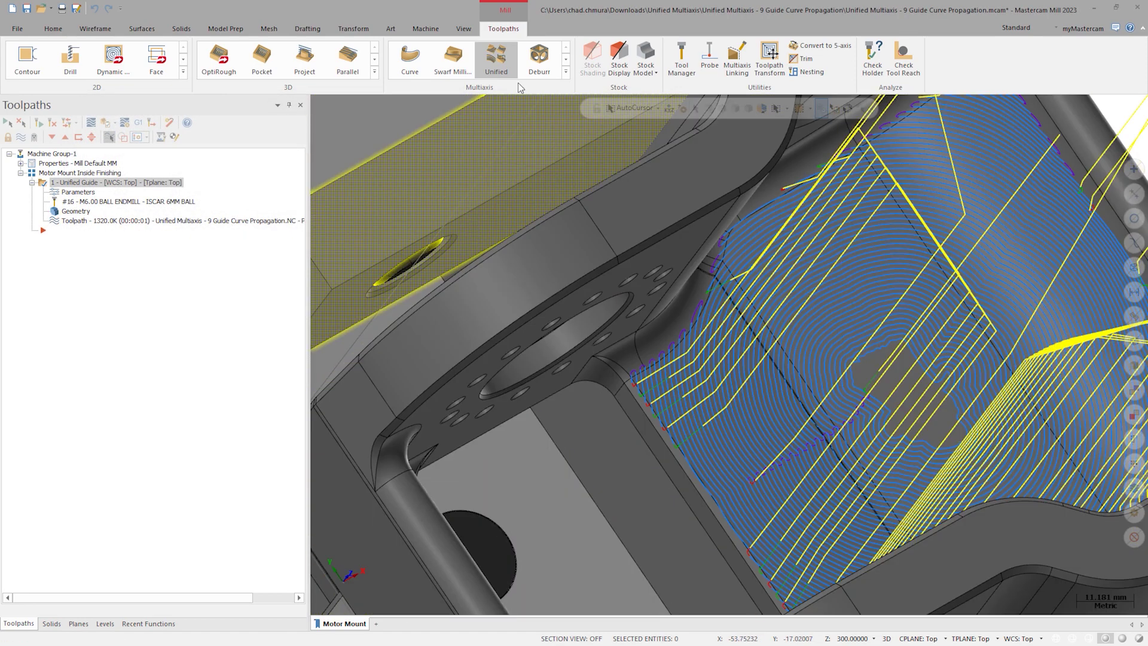
{"action": "left_click", "coordinate": [500, 61]}
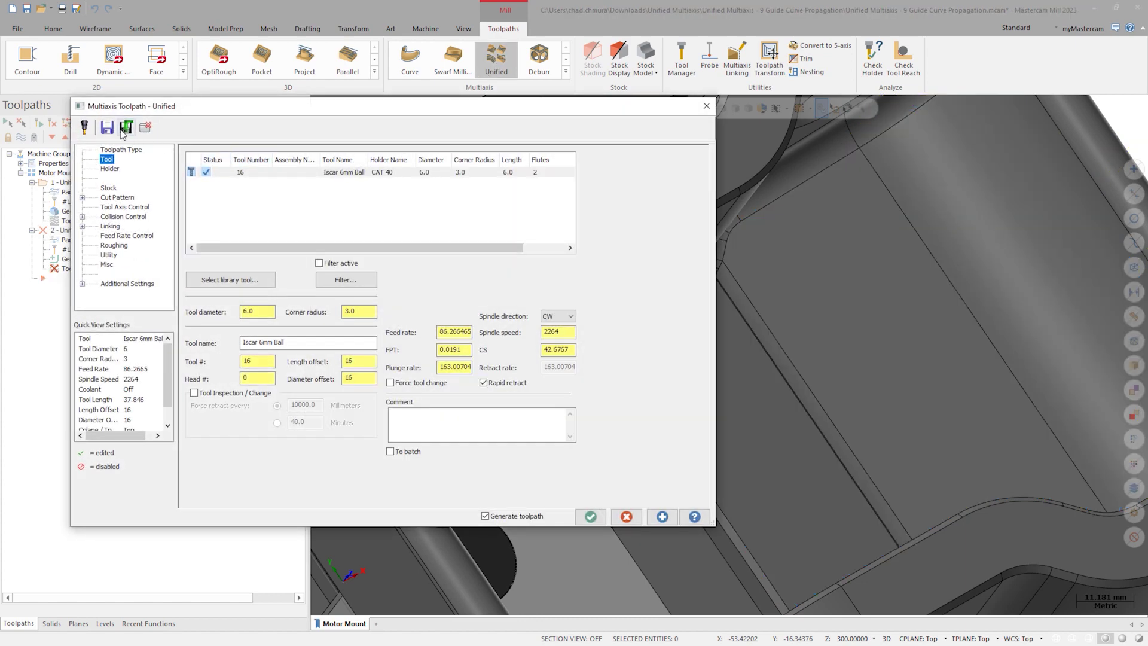
Select the motor mount floor face to machine and add a boundary-parallel cut pattern
{"action": "left_click", "coordinate": [124, 128]}
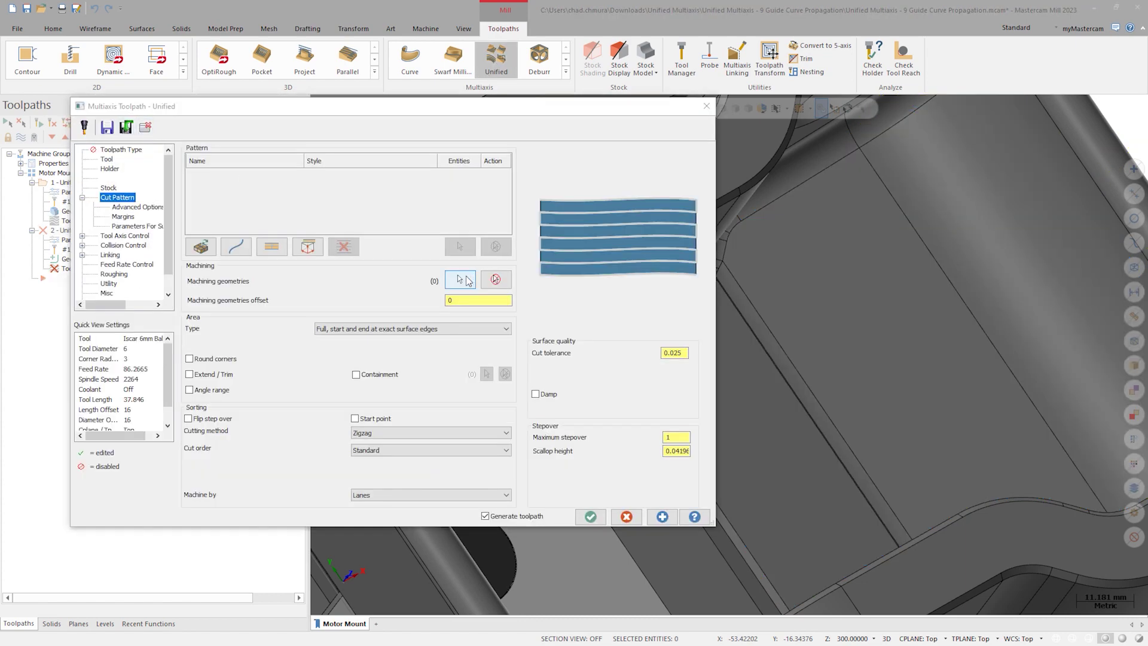
{"action": "left_click", "coordinate": [460, 279]}
{"action": "left_click", "coordinate": [812, 272]}
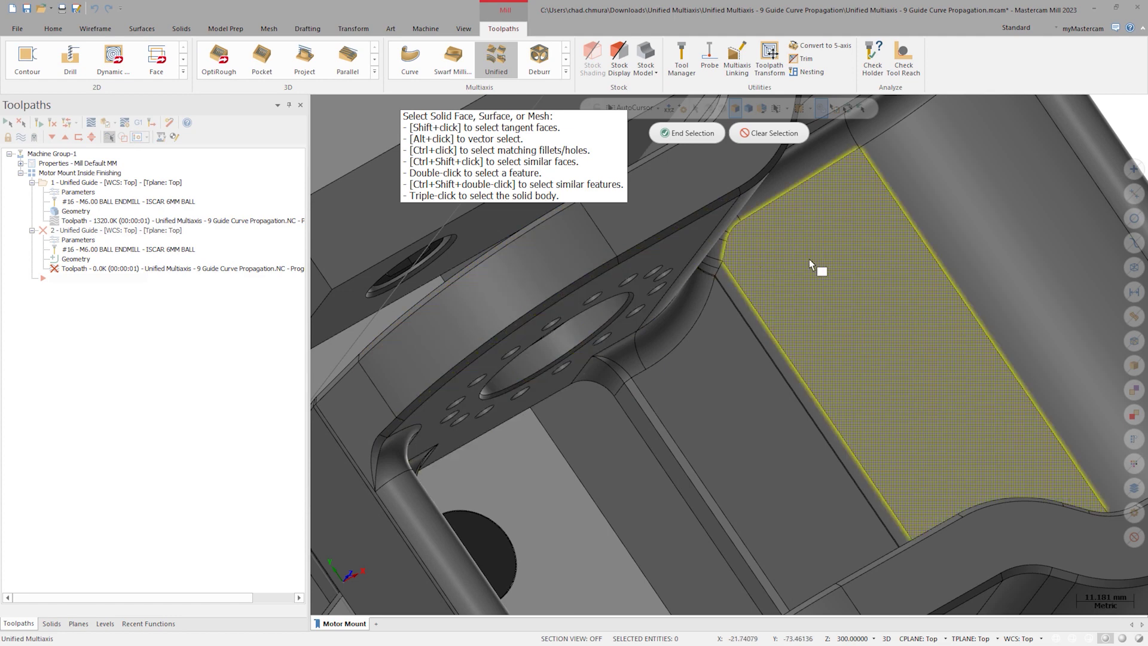
{"action": "left_click", "coordinate": [694, 135]}
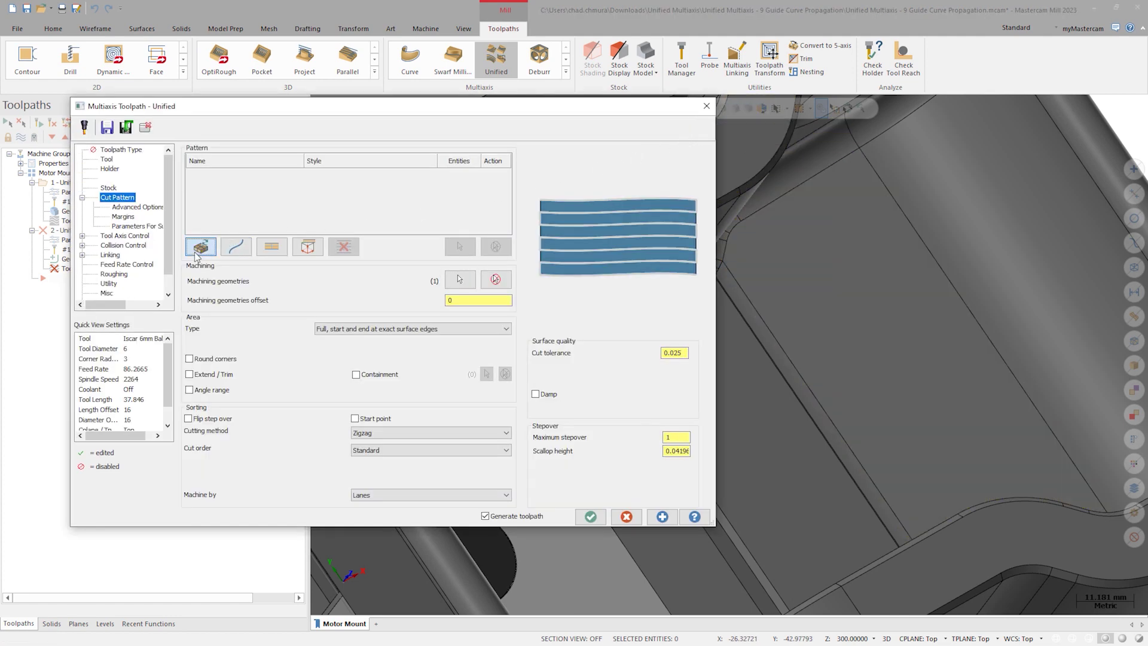
{"action": "left_click", "coordinate": [199, 248]}
Set containment to user defined, chaining the Witch Doctor logo outline as the boundary
{"action": "left_click", "coordinate": [132, 217]}
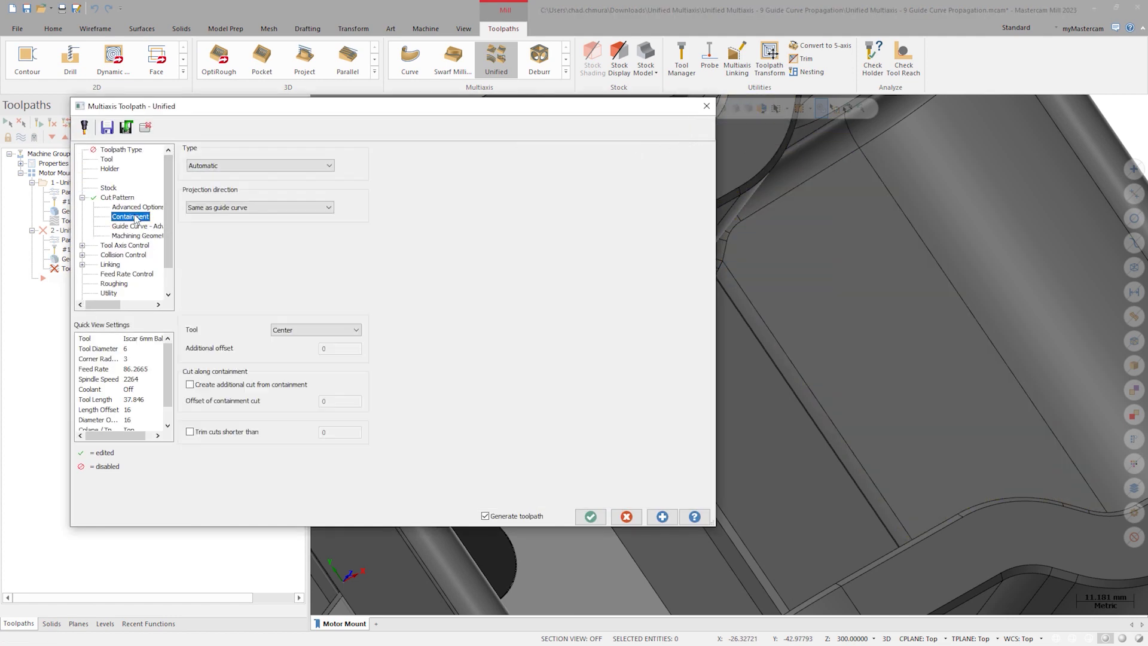
{"action": "left_click", "coordinate": [247, 166]}
{"action": "left_click", "coordinate": [238, 193]}
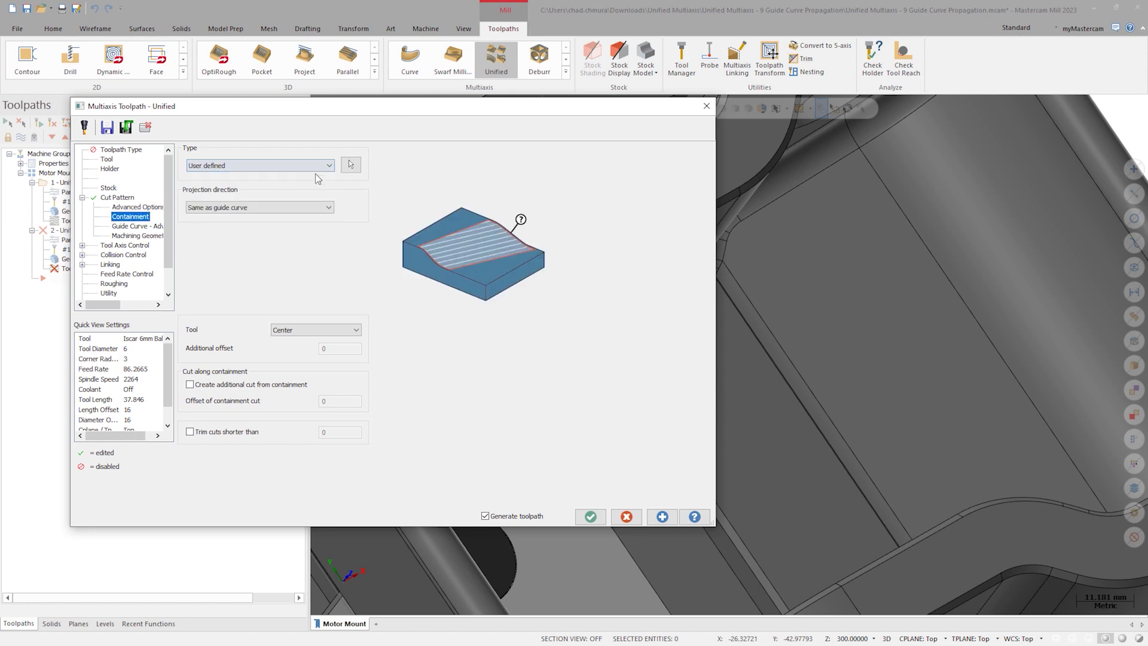
{"action": "left_click", "coordinate": [354, 167]}
{"action": "left_click", "coordinate": [105, 623]}
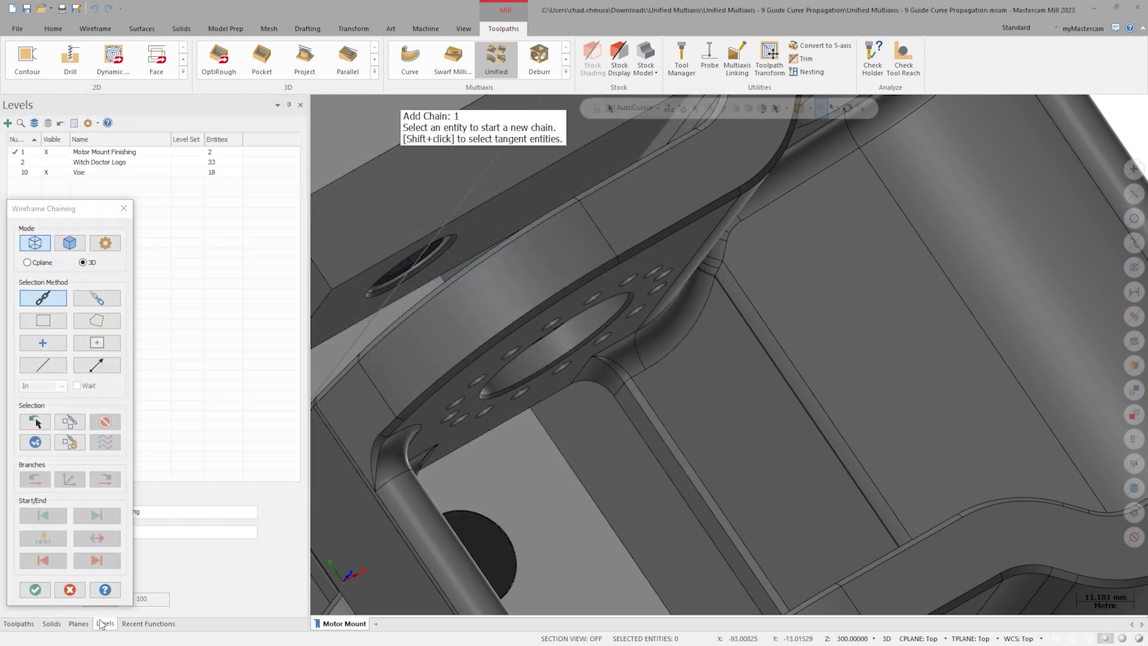
{"action": "left_click", "coordinate": [48, 162]}
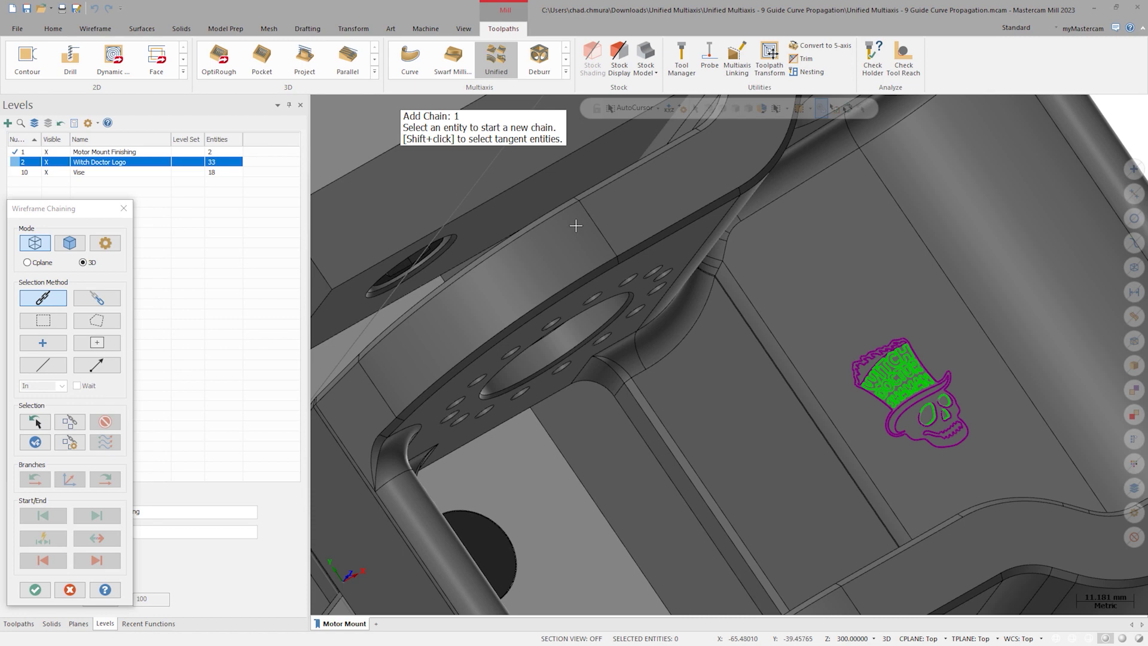
{"action": "left_click", "coordinate": [856, 344]}
{"action": "left_click", "coordinate": [34, 589]}
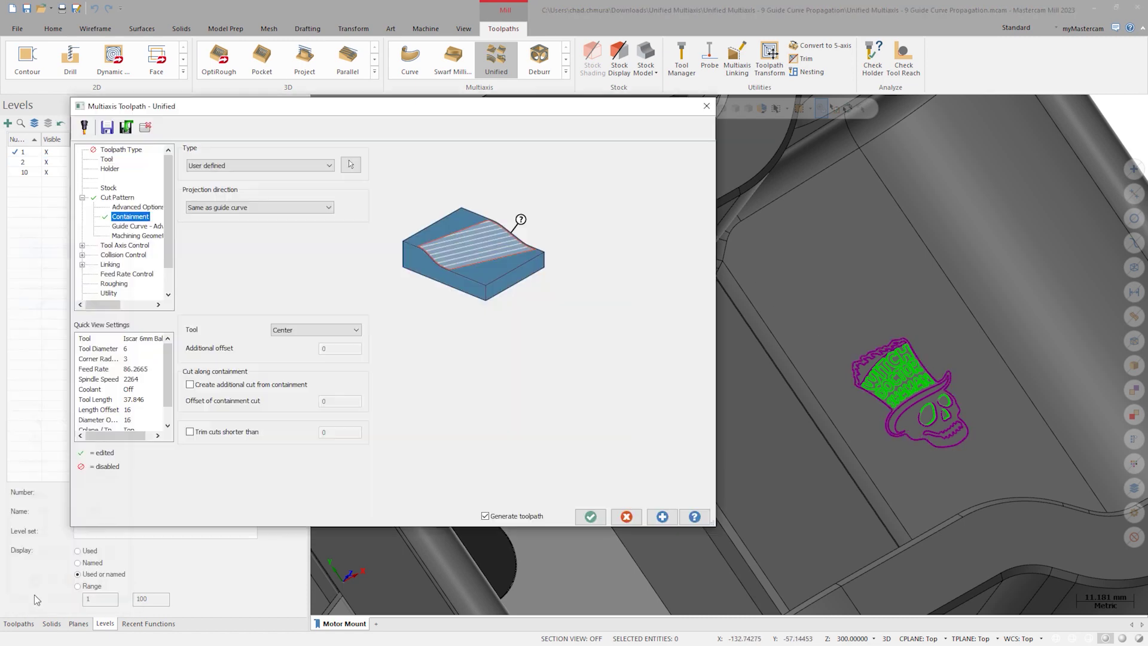
Regenerate the toolpath inside the logo and hide the Witch Doctor Logo level
{"action": "left_click", "coordinate": [657, 518]}
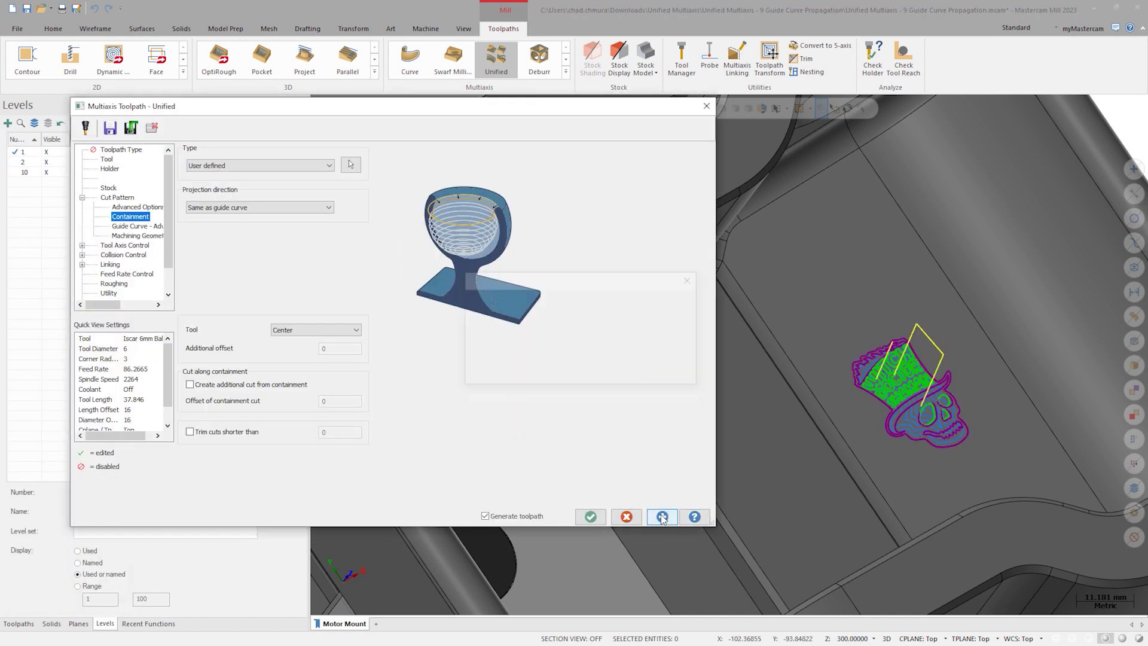
{"action": "left_click", "coordinate": [47, 162]}
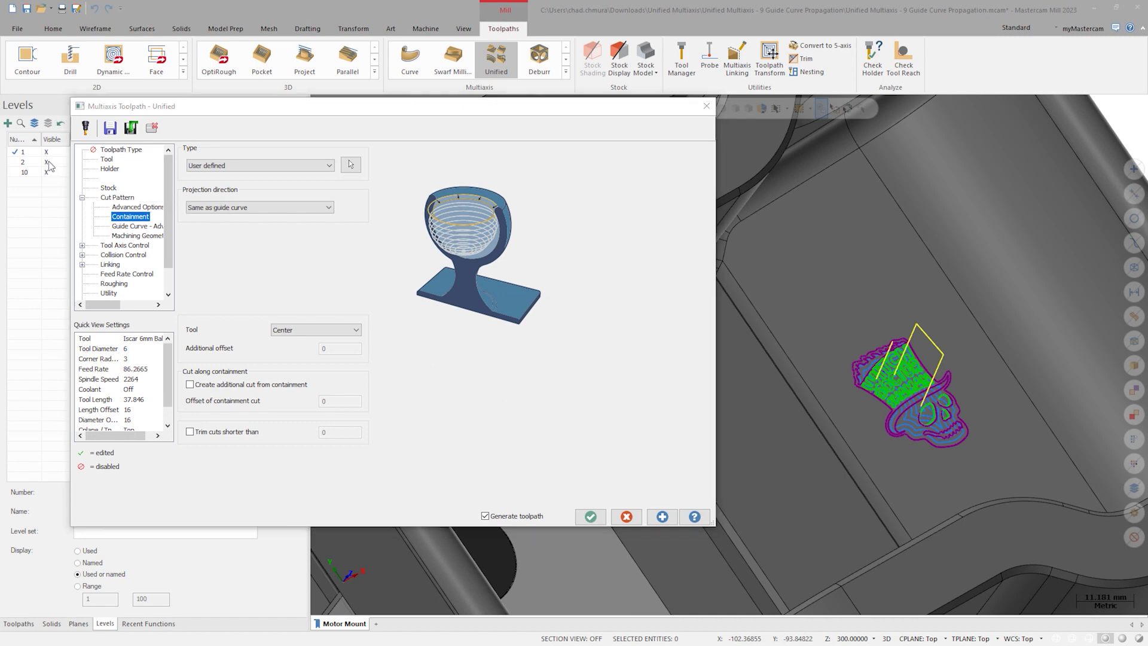
{"action": "scroll", "coordinate": [935, 368], "scroll_direction": "up", "scroll_amount": 2}
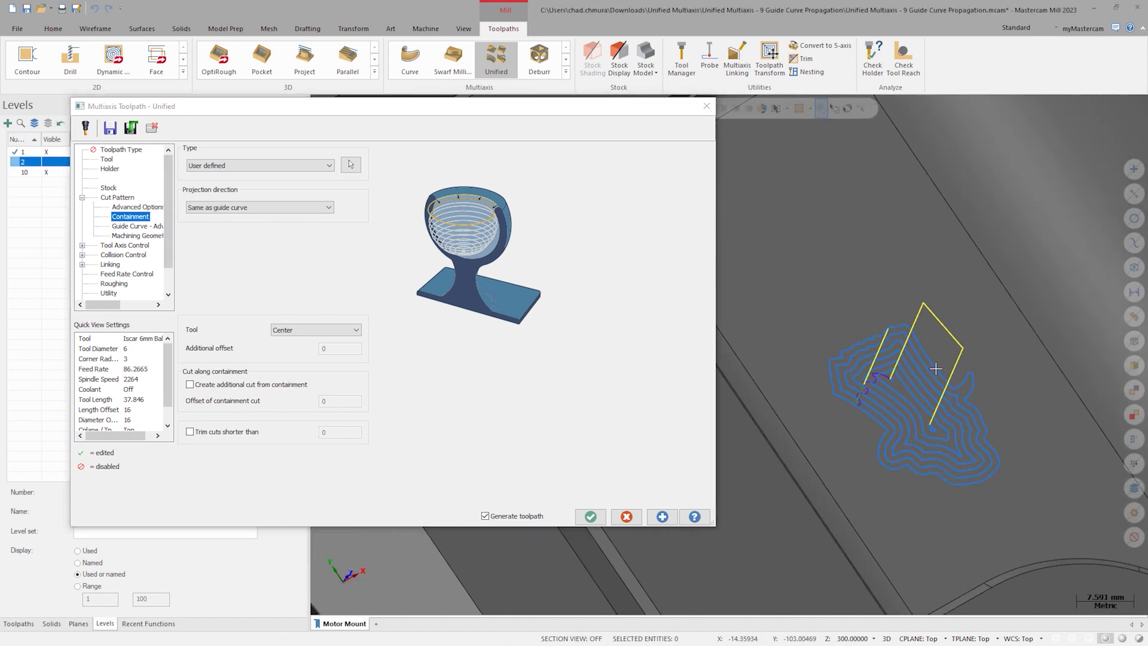
{"action": "left_click", "coordinate": [120, 197]}
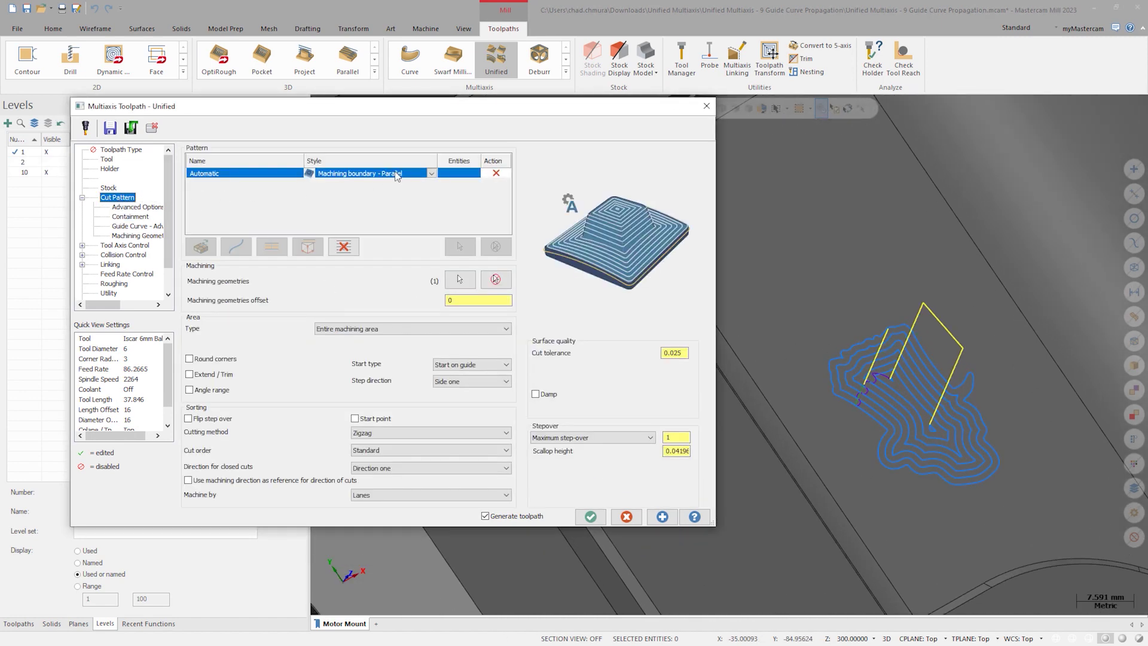
Try the Surface boundary - Parallel cut pattern style and regenerate
{"action": "left_click", "coordinate": [428, 174]}
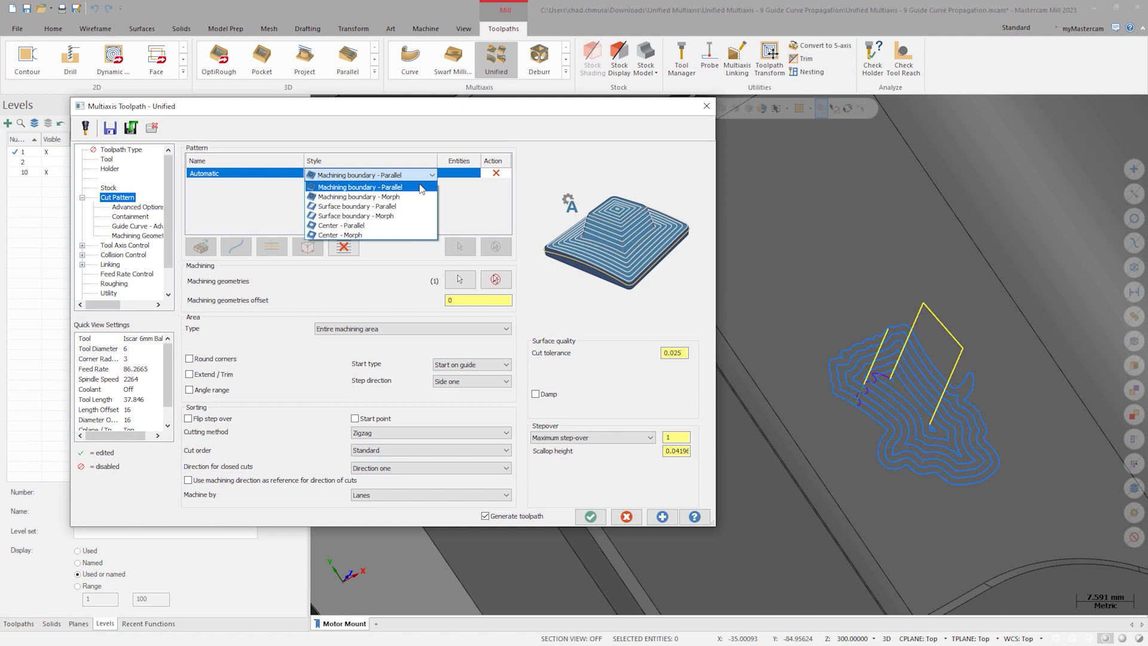
{"action": "left_click", "coordinate": [400, 209]}
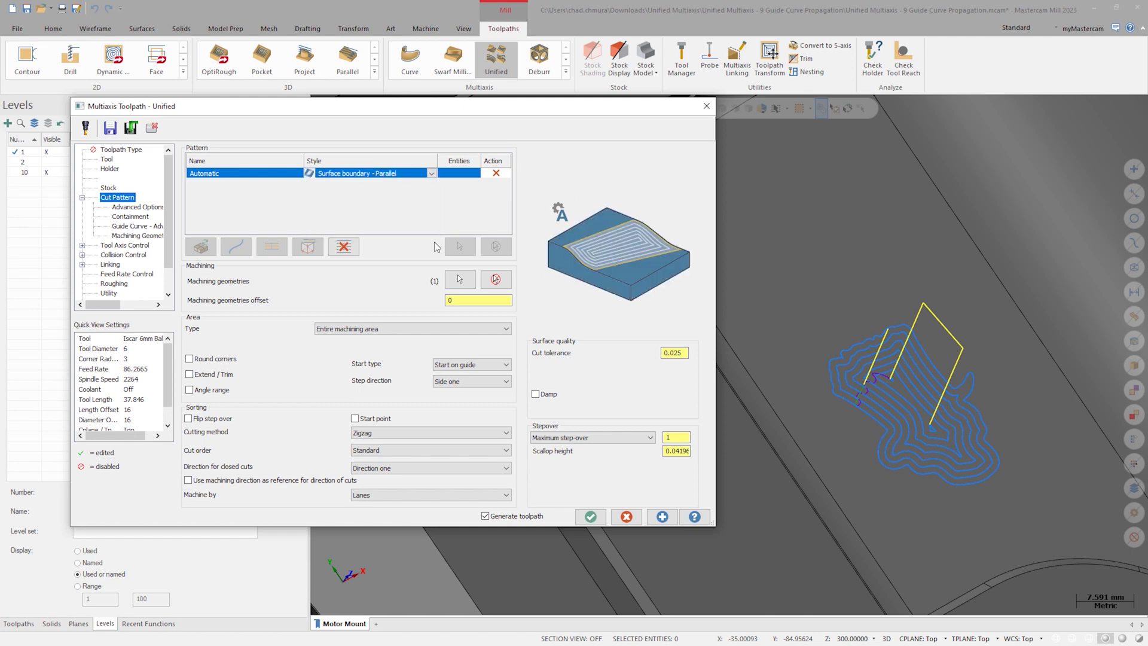
{"action": "left_click", "coordinate": [654, 517]}
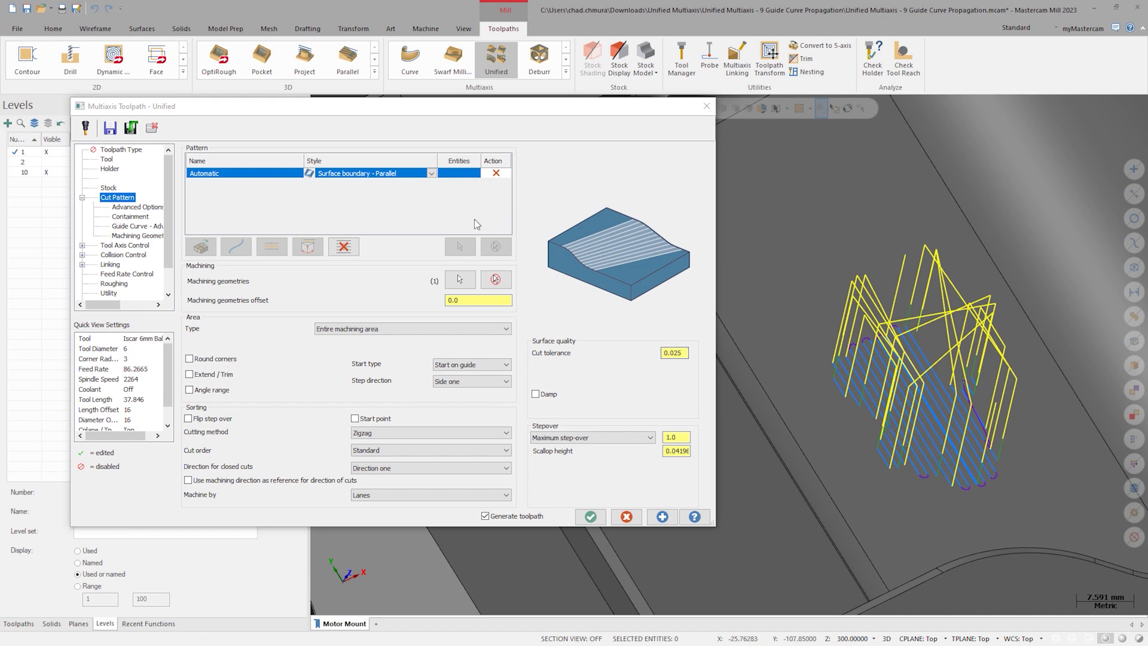
Switch the style to Center - Parallel with a 0.25 maximum step-over and regenerate
{"action": "left_click", "coordinate": [432, 173]}
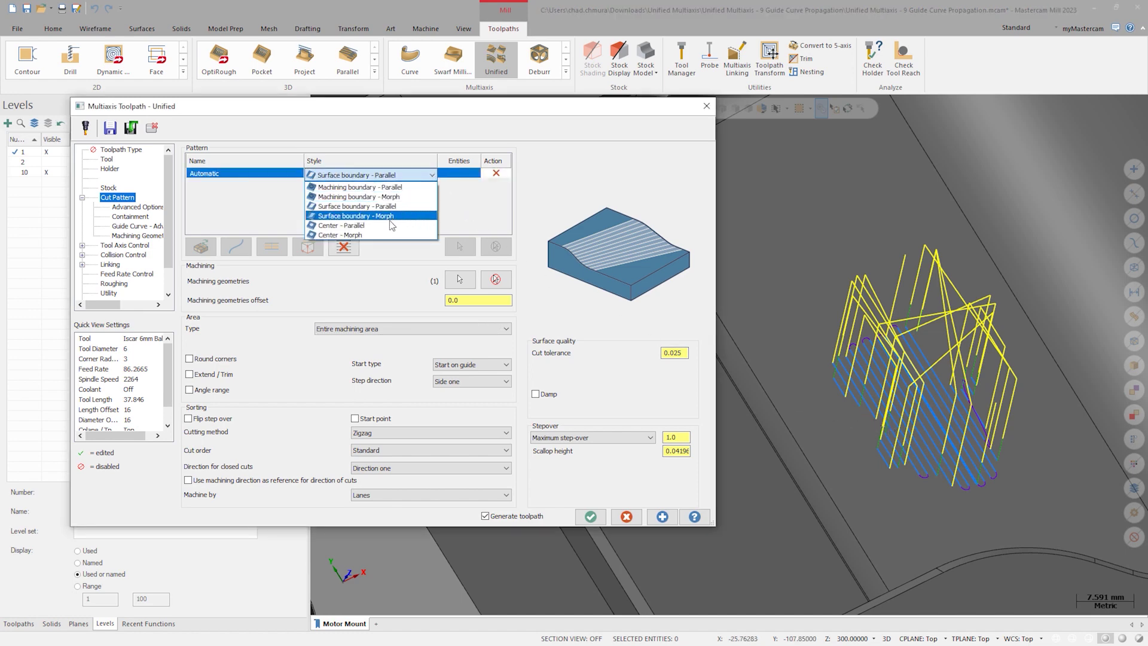
{"action": "left_click", "coordinate": [386, 223]}
{"action": "left_click", "coordinate": [662, 516]}
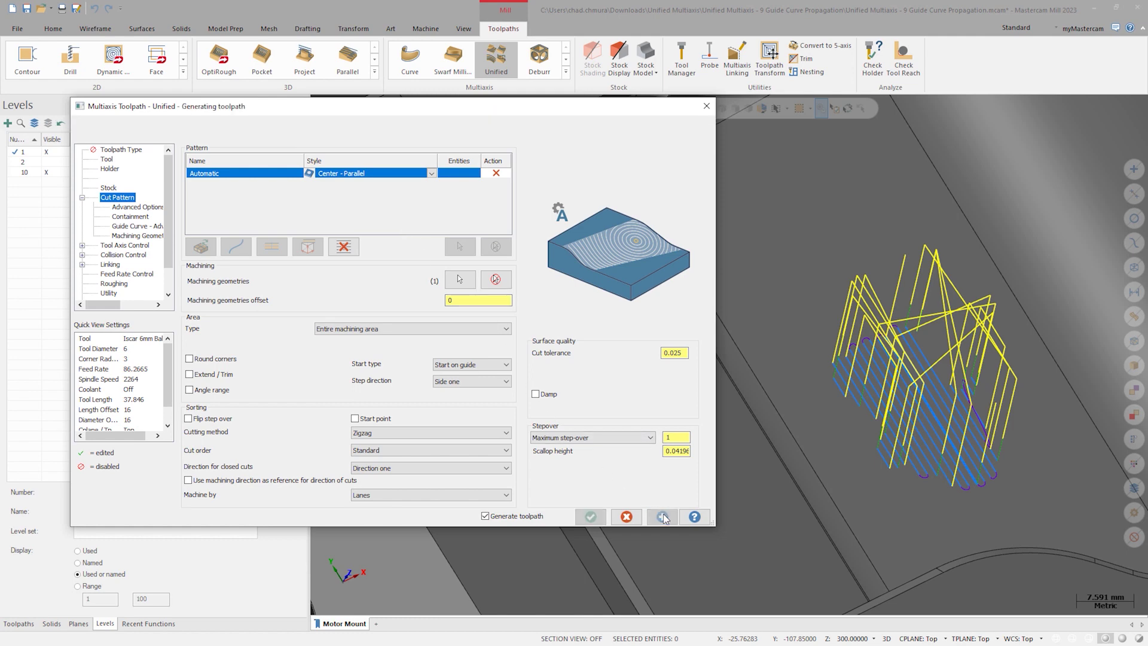
{"action": "double_click", "coordinate": [675, 437]}
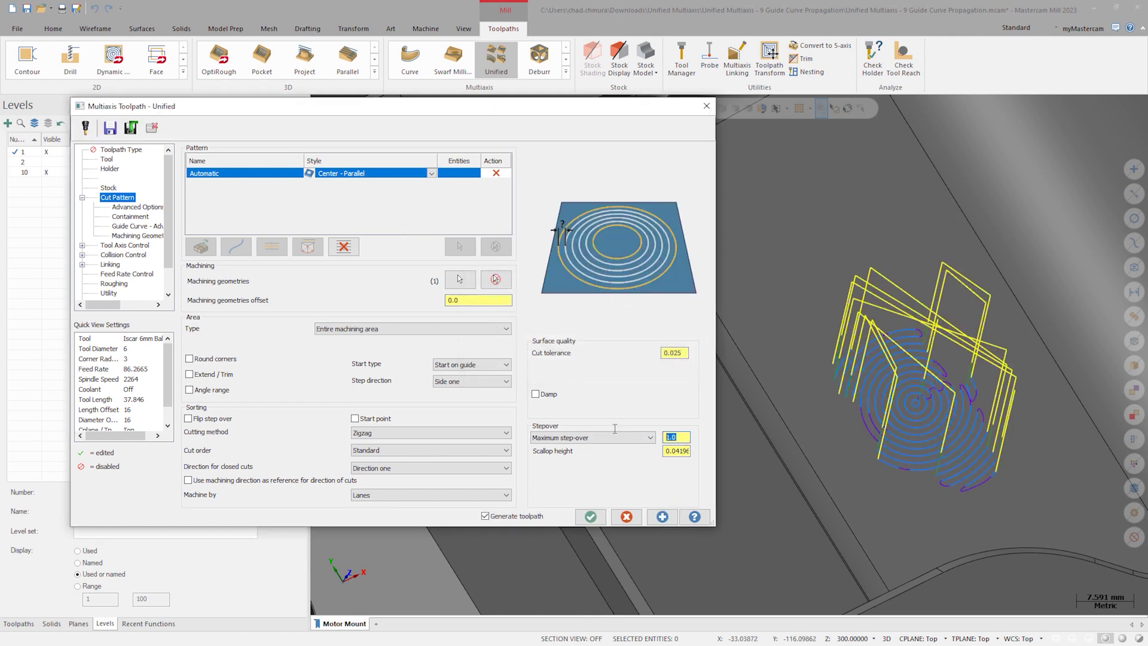
{"action": "type", "text": ".25"}
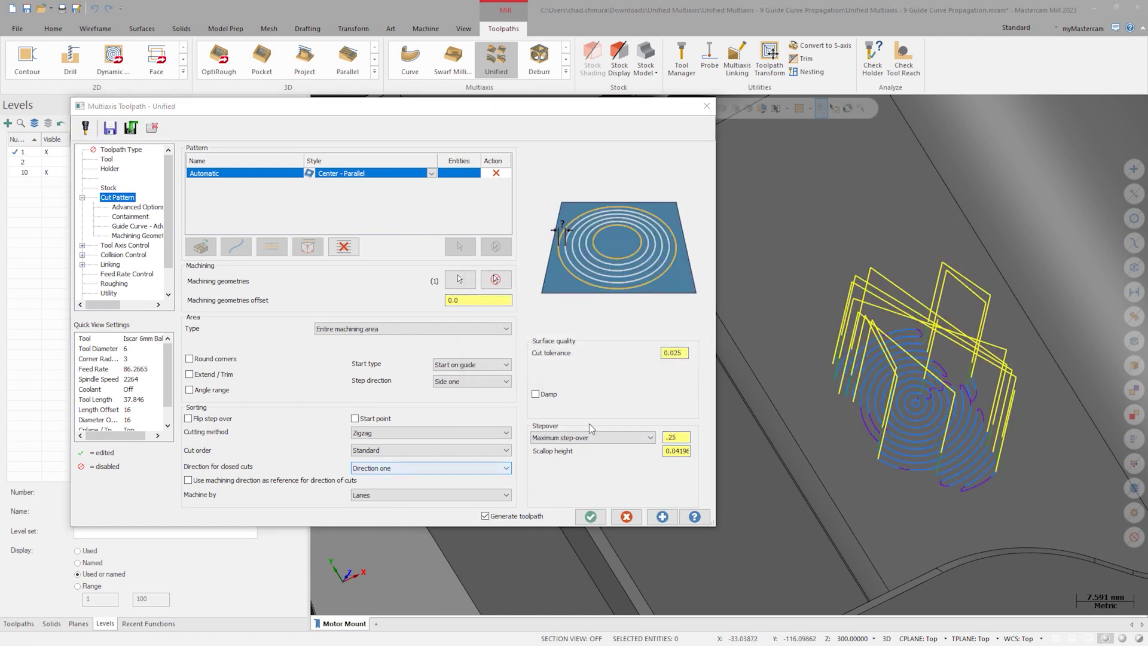
{"action": "left_click", "coordinate": [662, 516]}
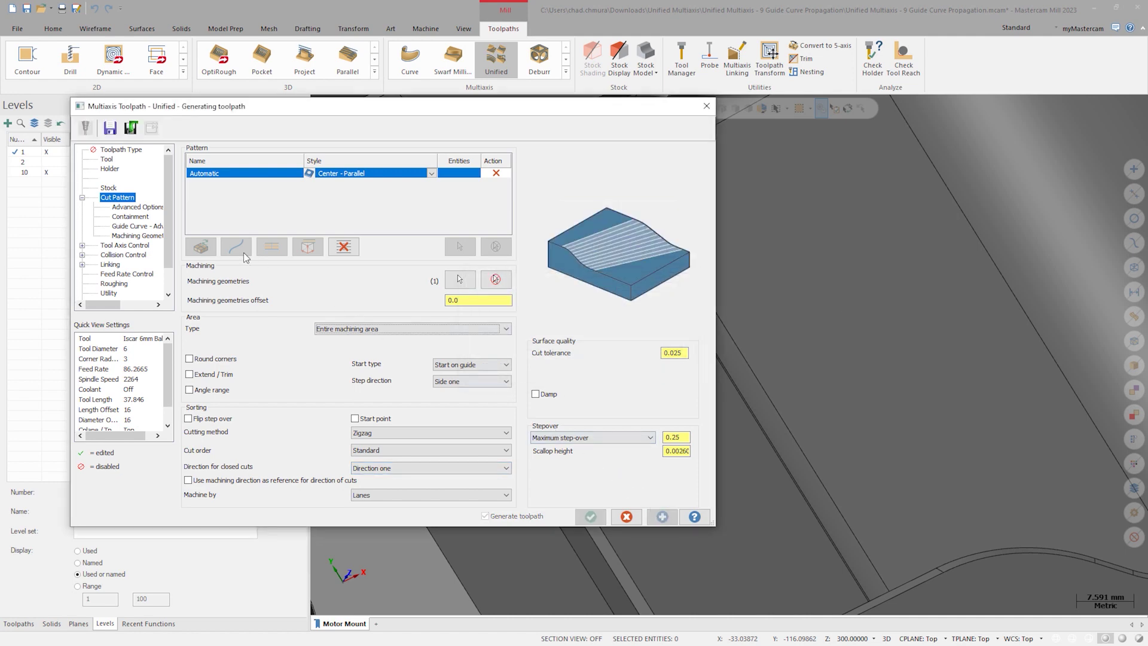
{"action": "left_click", "coordinate": [106, 264]}
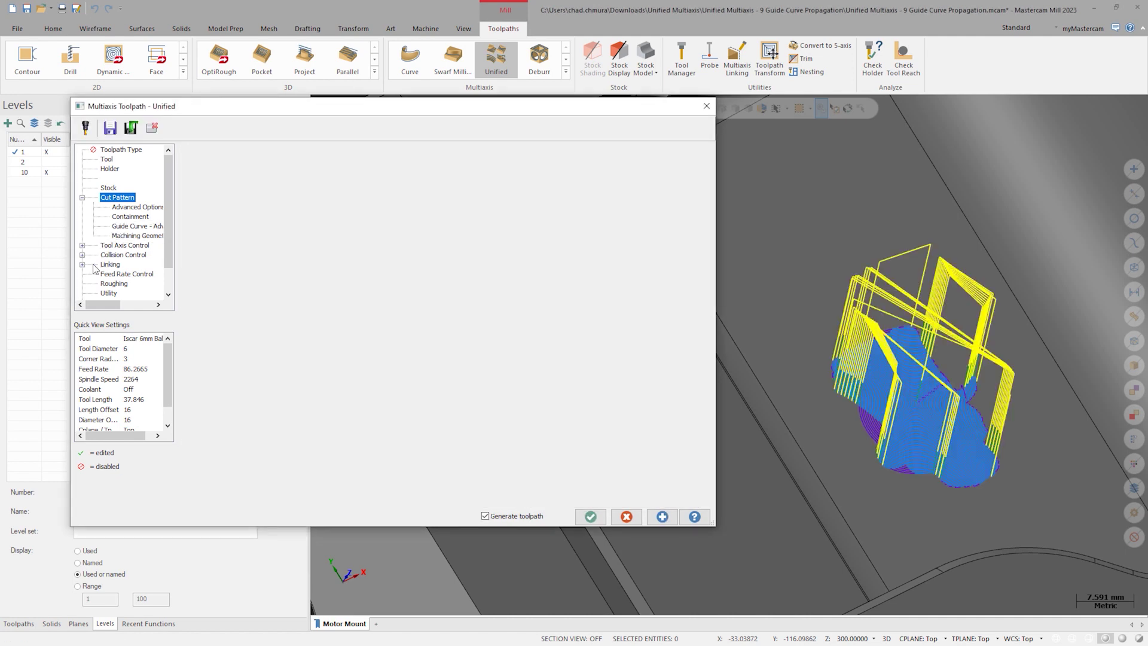
Link small gaps by retracting to feed distance, with rapid 10, entry/exit 5, safety 2; regenerate and accept
{"action": "left_click", "coordinate": [296, 225]}
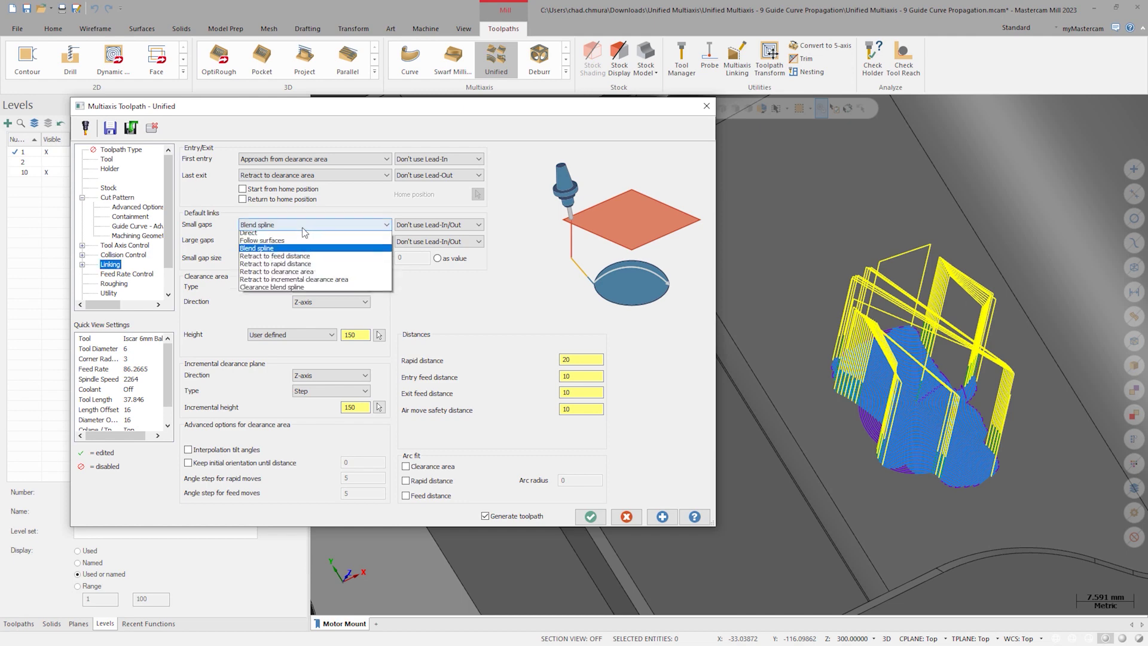
{"action": "left_click", "coordinate": [305, 261]}
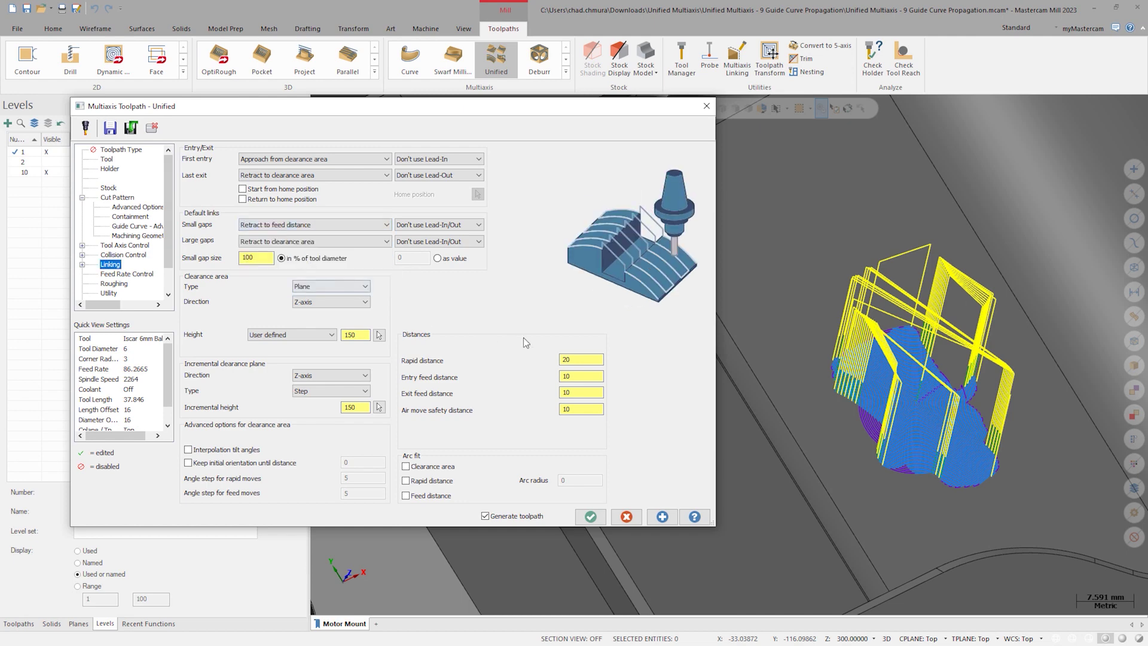
{"action": "left_click", "coordinate": [585, 358]}
{"action": "double_click", "coordinate": [569, 376]}
{"action": "type", "text": "5."}
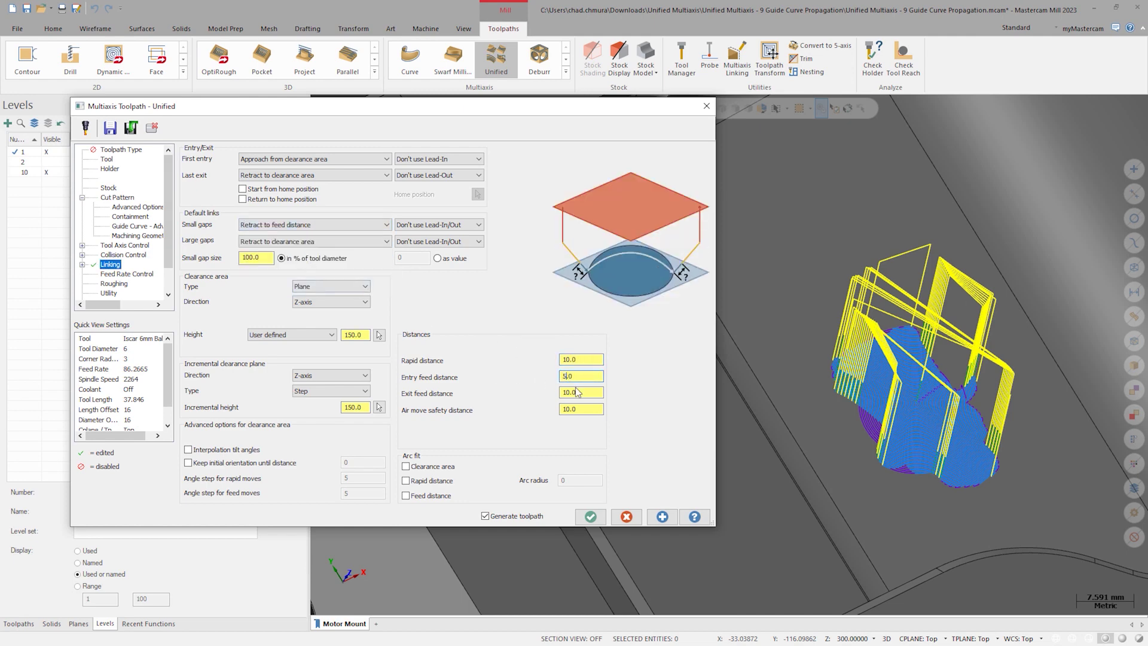
{"action": "left_click", "coordinate": [578, 409]}
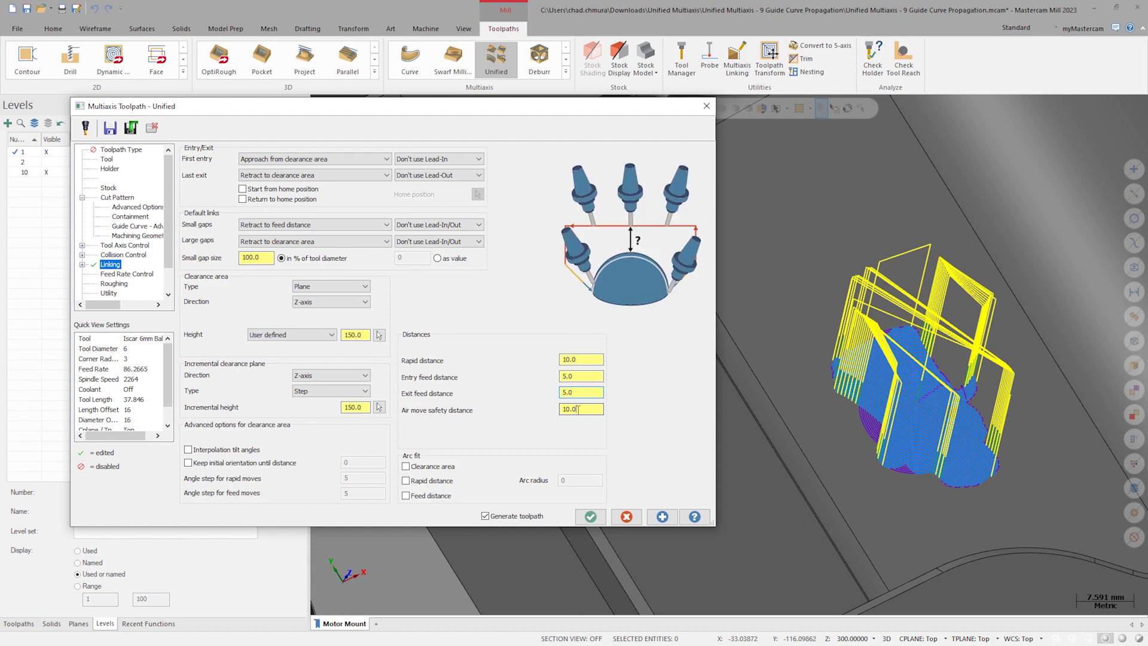
{"action": "left_click", "coordinate": [662, 516]}
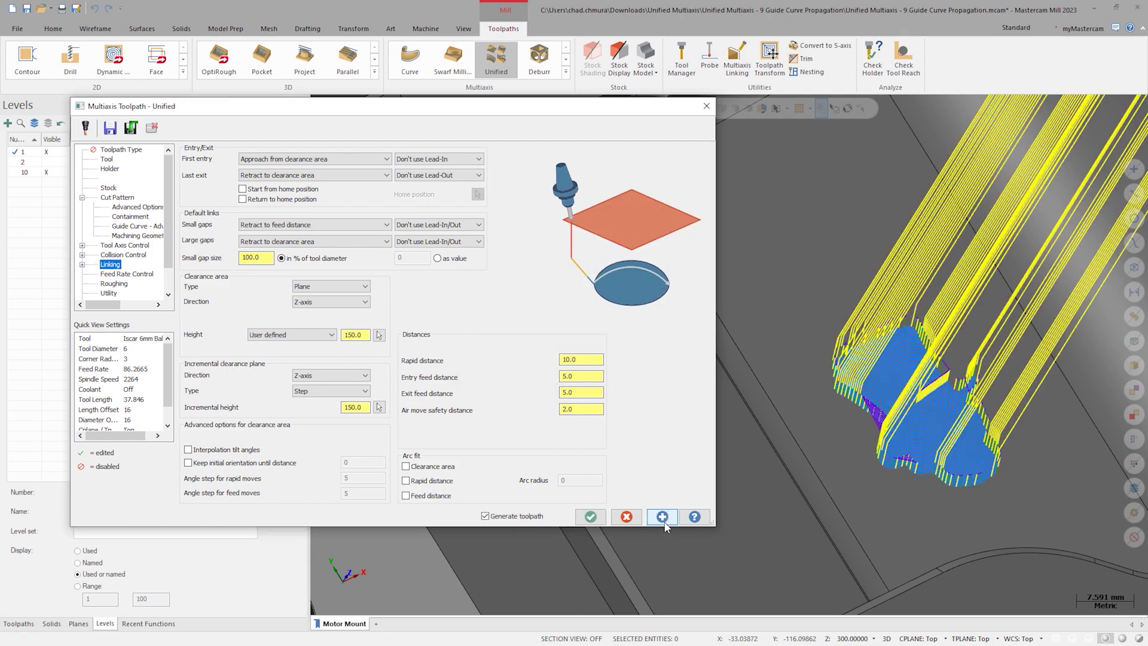
{"action": "left_click", "coordinate": [590, 516]}
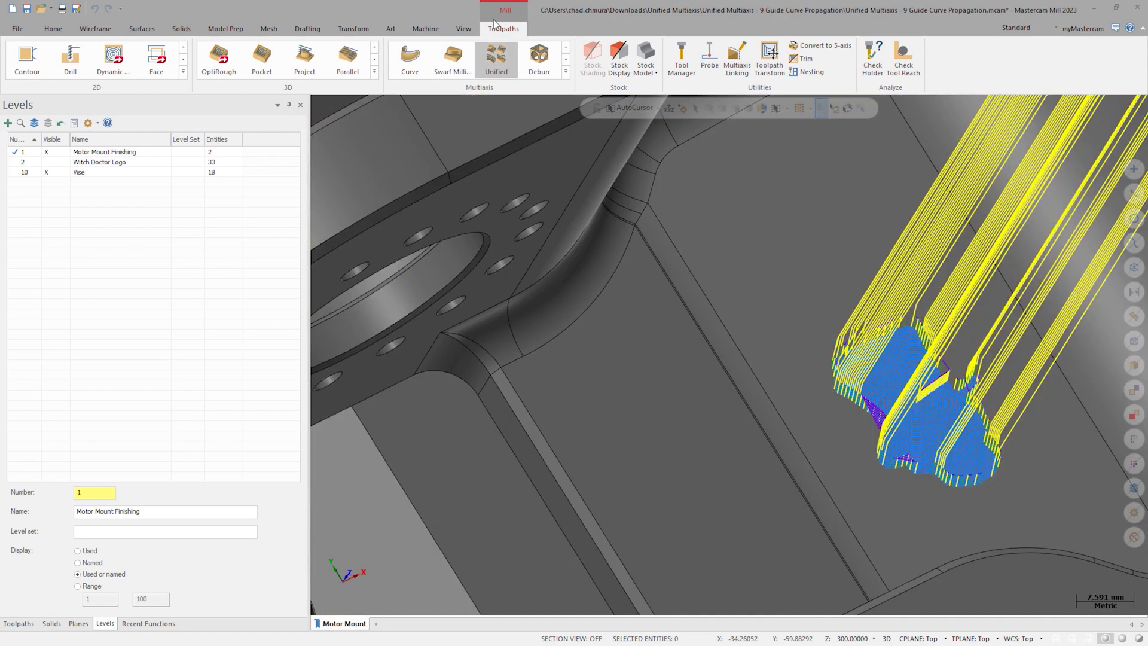
Hide rapid retract, entry, exit, transition and microlift motion so only cutting motion displays
{"action": "left_click", "coordinate": [464, 29]}
{"action": "left_click", "coordinate": [468, 70]}
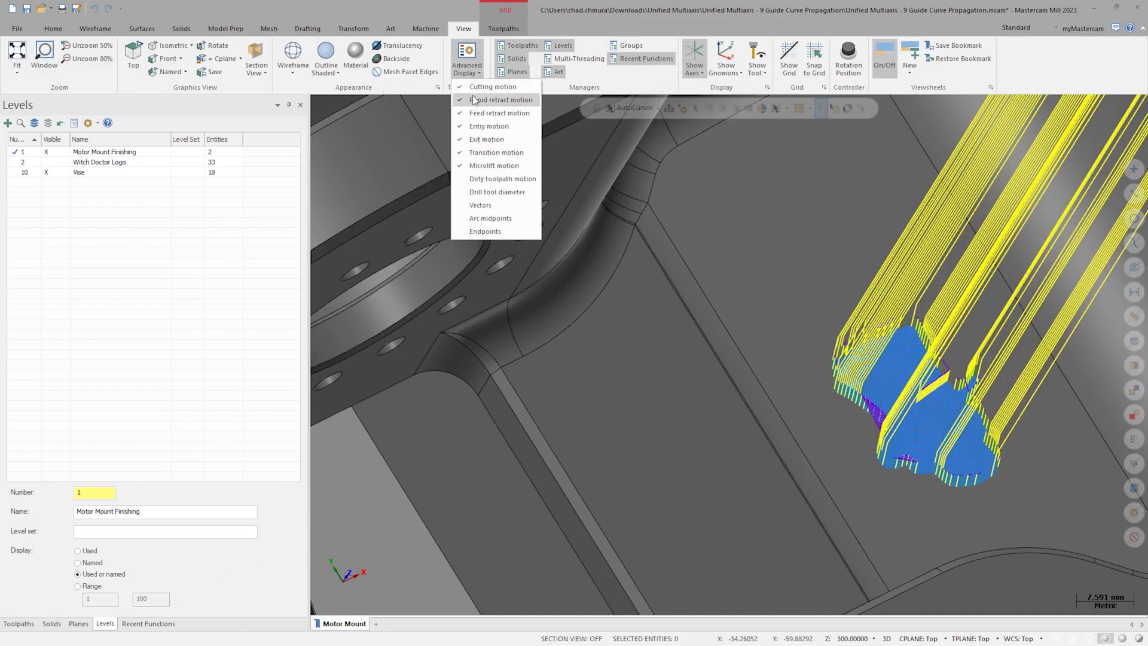
{"action": "left_click", "coordinate": [472, 101]}
{"action": "left_click", "coordinate": [488, 126]}
{"action": "left_click", "coordinate": [487, 139]}
{"action": "left_click", "coordinate": [496, 152]}
{"action": "left_click", "coordinate": [494, 165]}
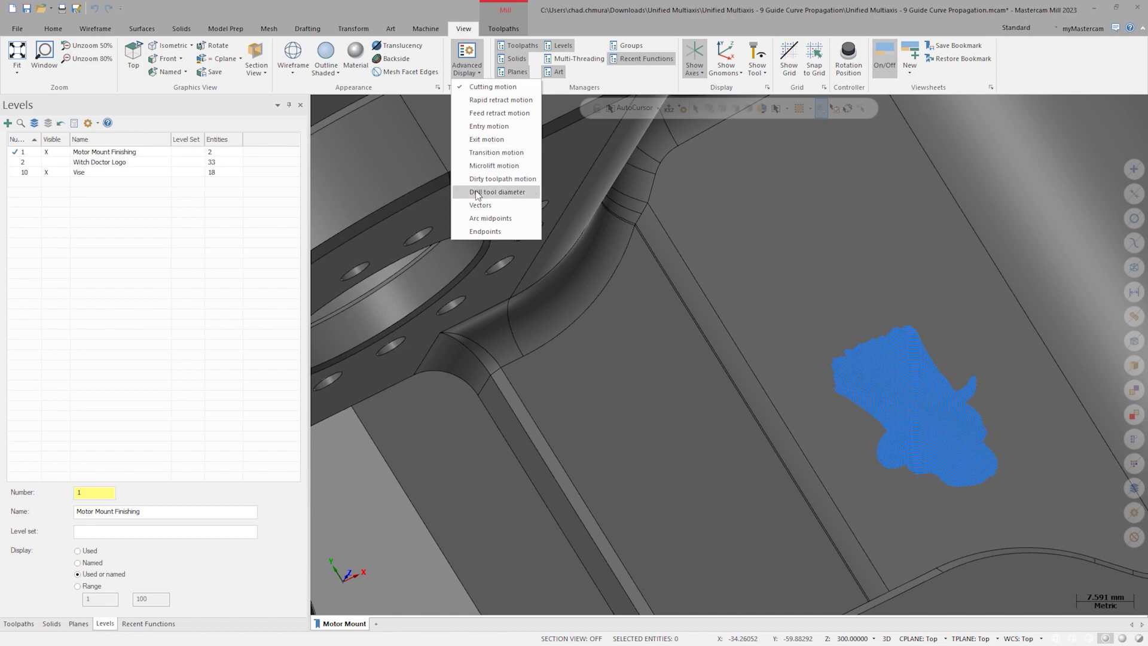
{"action": "scroll", "coordinate": [401, 352], "scroll_direction": "down", "scroll_amount": 1}
{"action": "scroll", "coordinate": [401, 351], "scroll_direction": "down", "scroll_amount": 1}
Select the Motor Mount Inside Finishing group to display both operations
{"action": "left_click", "coordinate": [18, 624]}
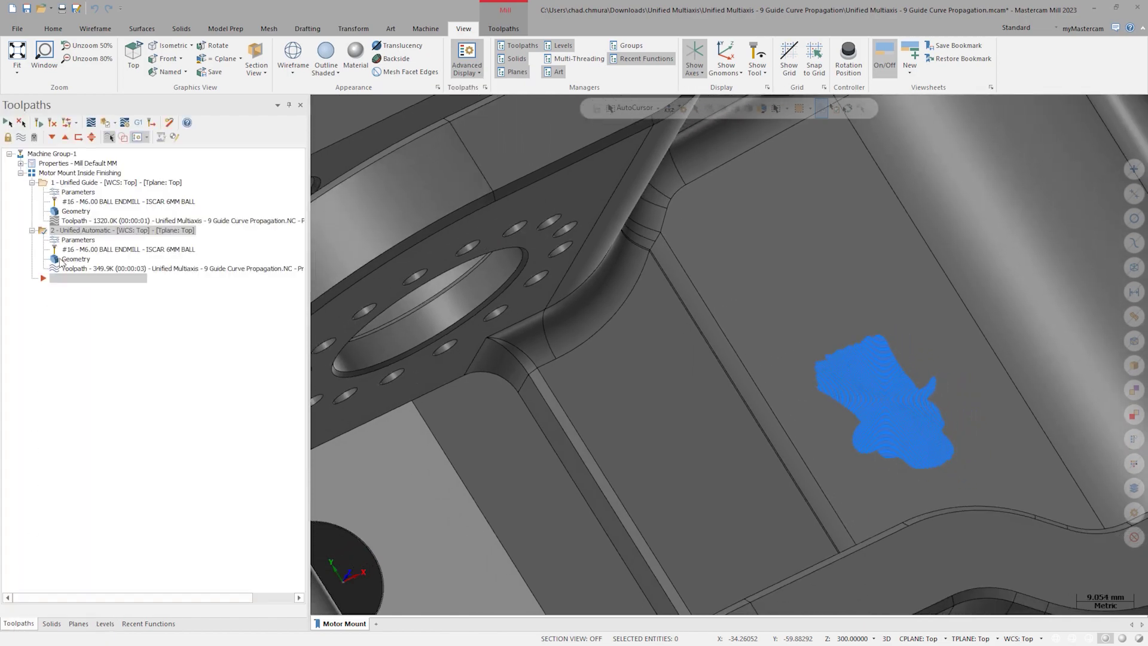
{"action": "left_click", "coordinate": [82, 172]}
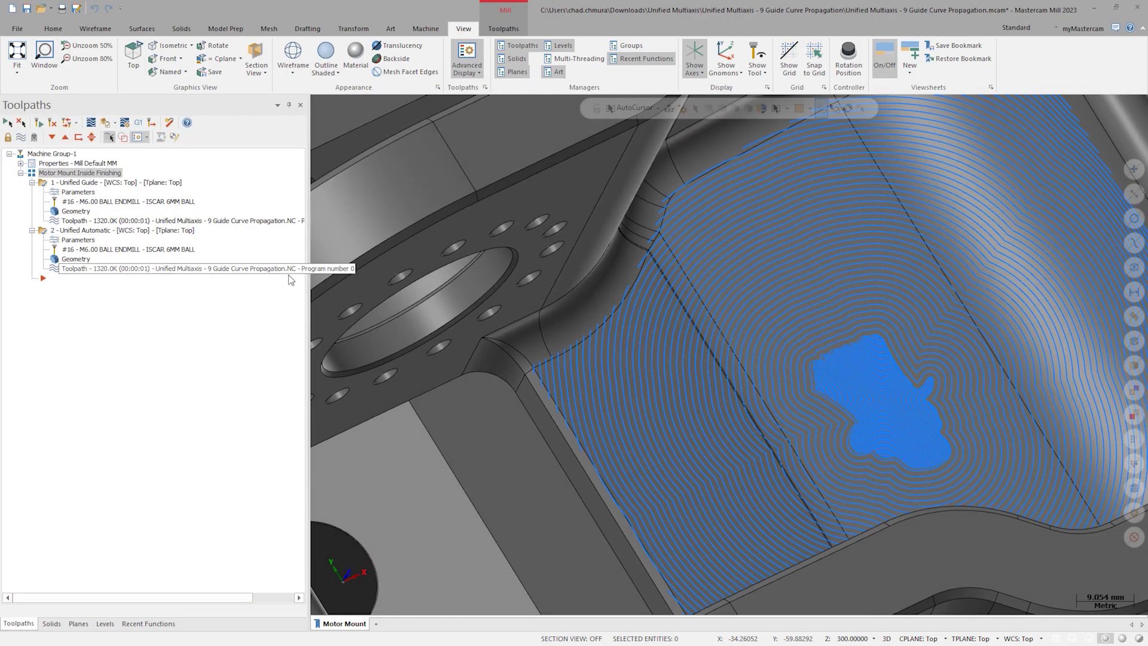
{"action": "scroll", "coordinate": [440, 331], "scroll_direction": "up", "scroll_amount": 5}
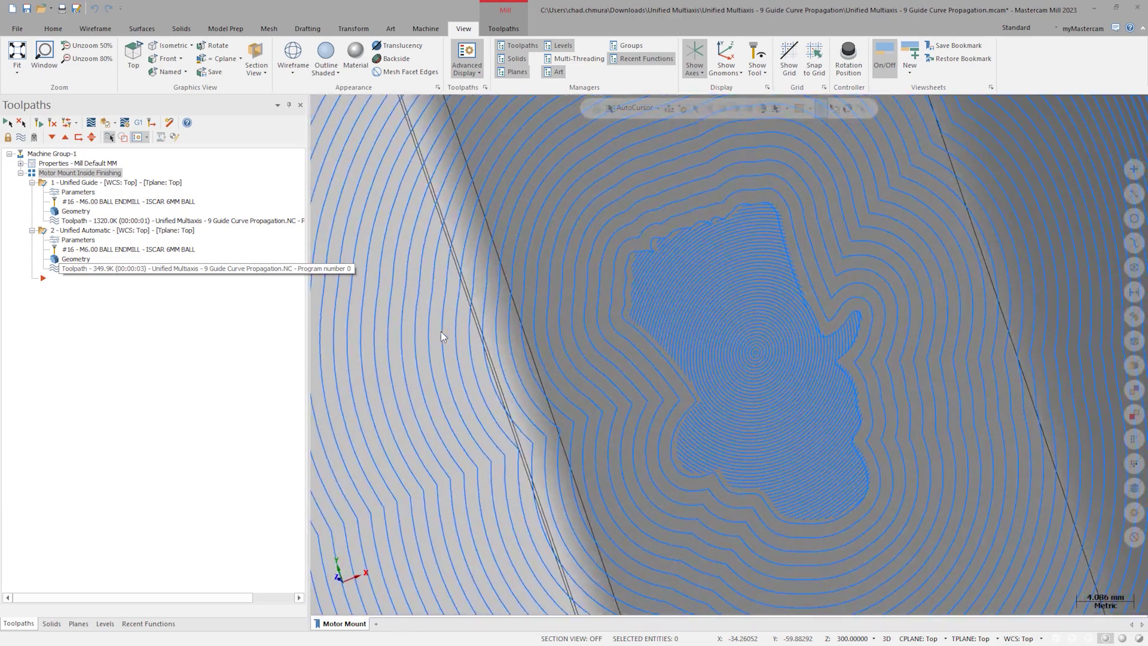